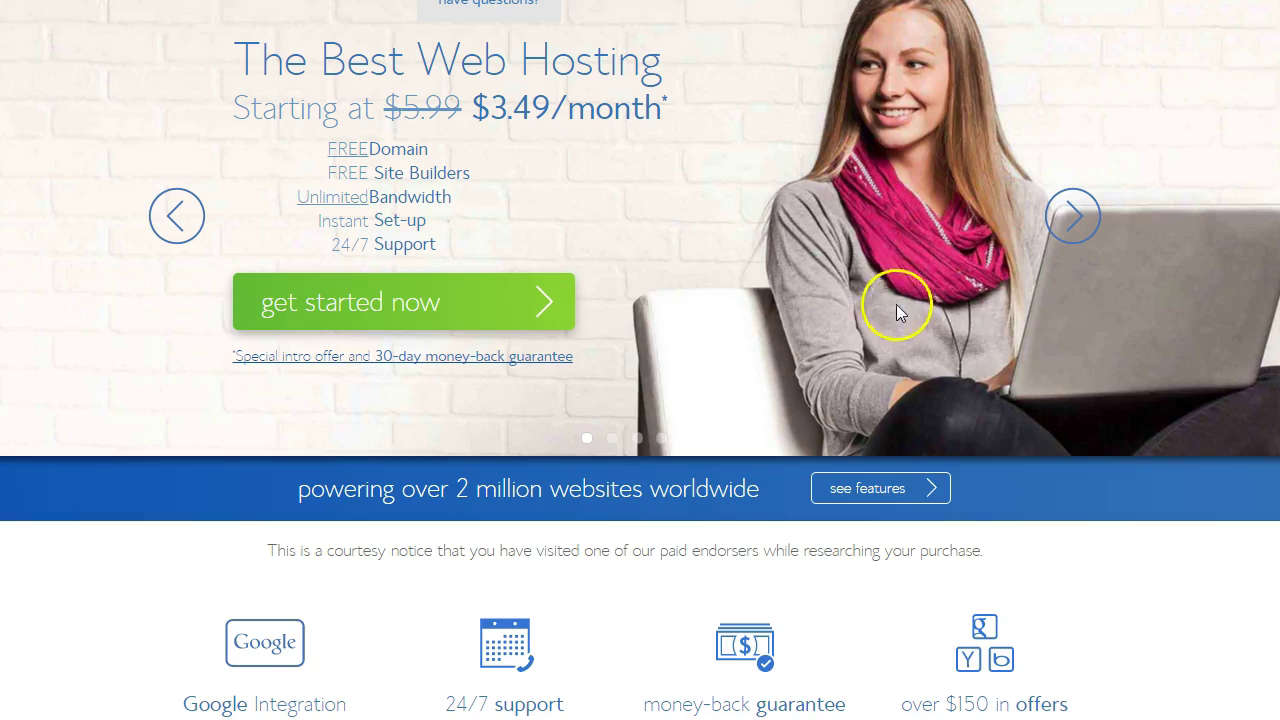
# - Choose the Starter hosting plan at $3.49/month from the plans and pricing page
pyautogui.click(421, 308)
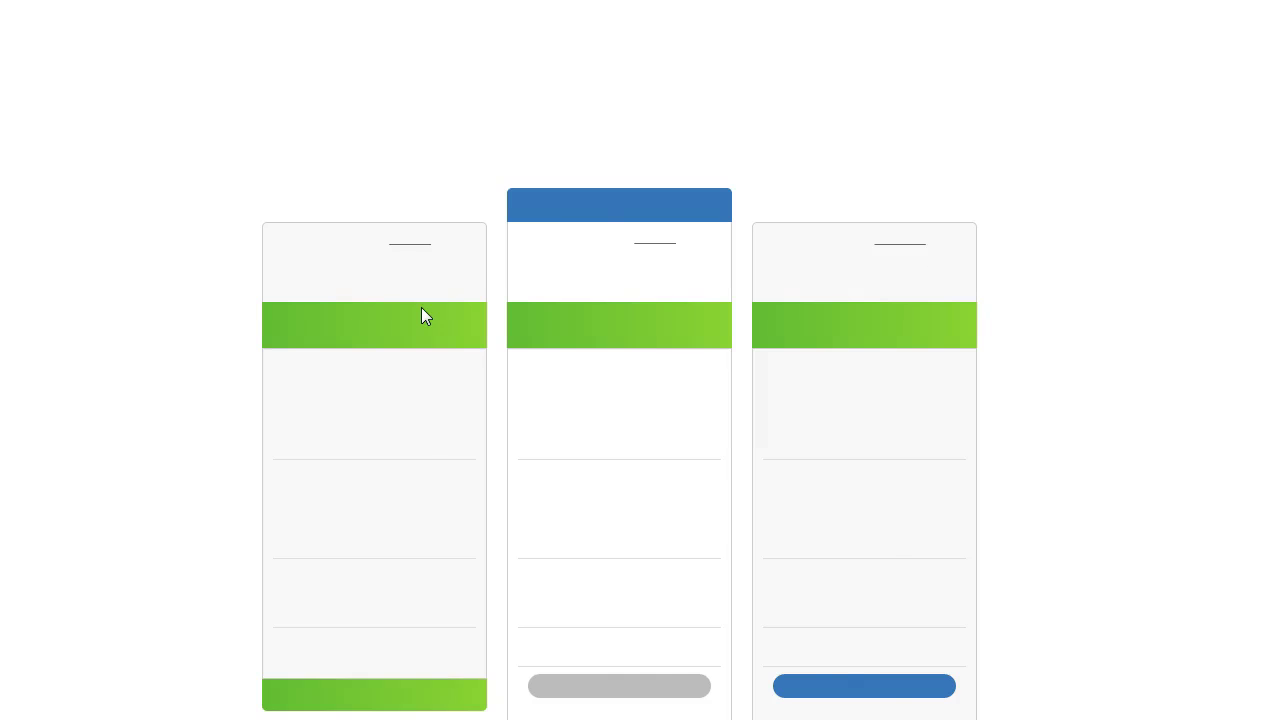
pyautogui.scroll(-1, 753, 187)
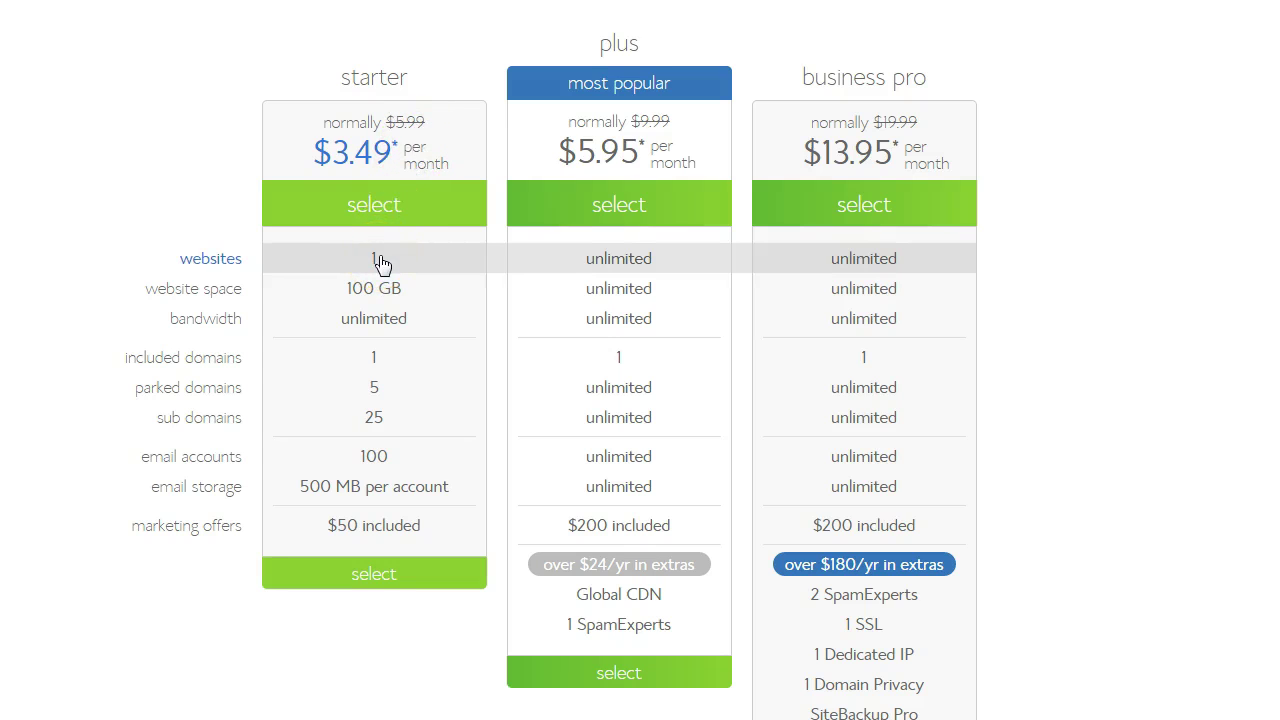
pyautogui.click(386, 206)
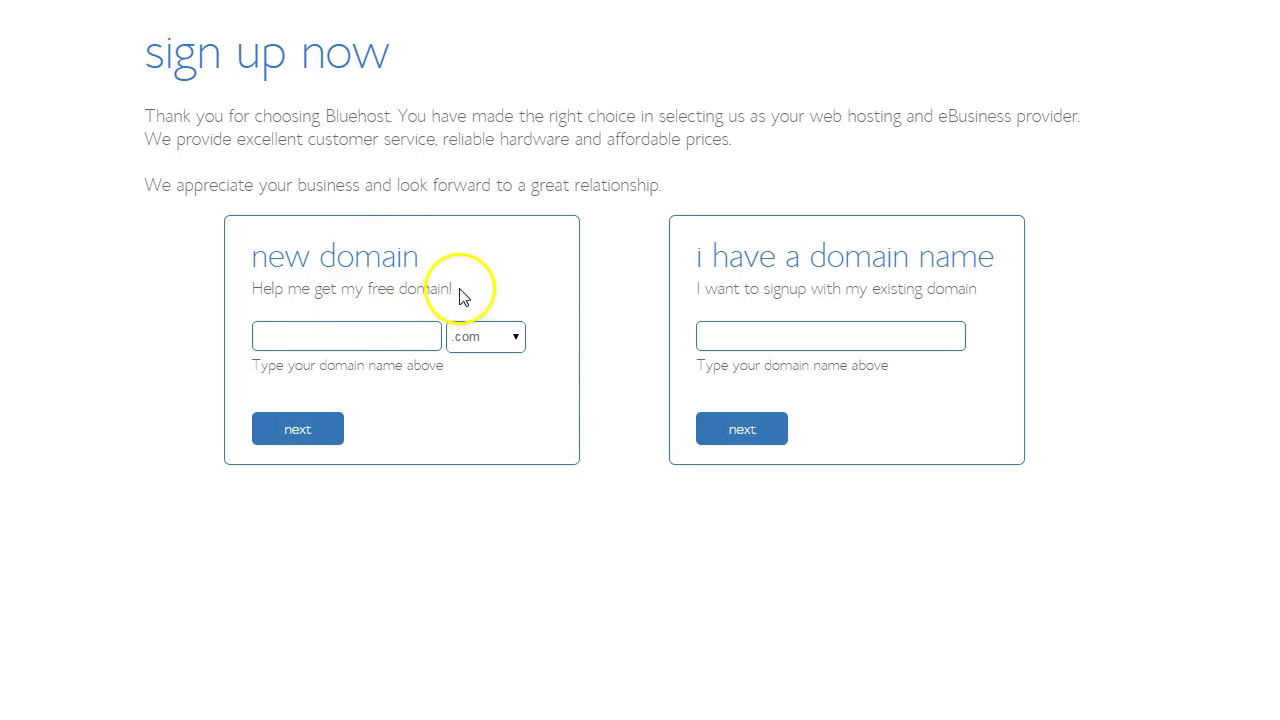
# - Enter blogtestbed with .com as the new domain and confirm it is available
pyautogui.moveTo(454, 290); pyautogui.dragTo(249, 283)
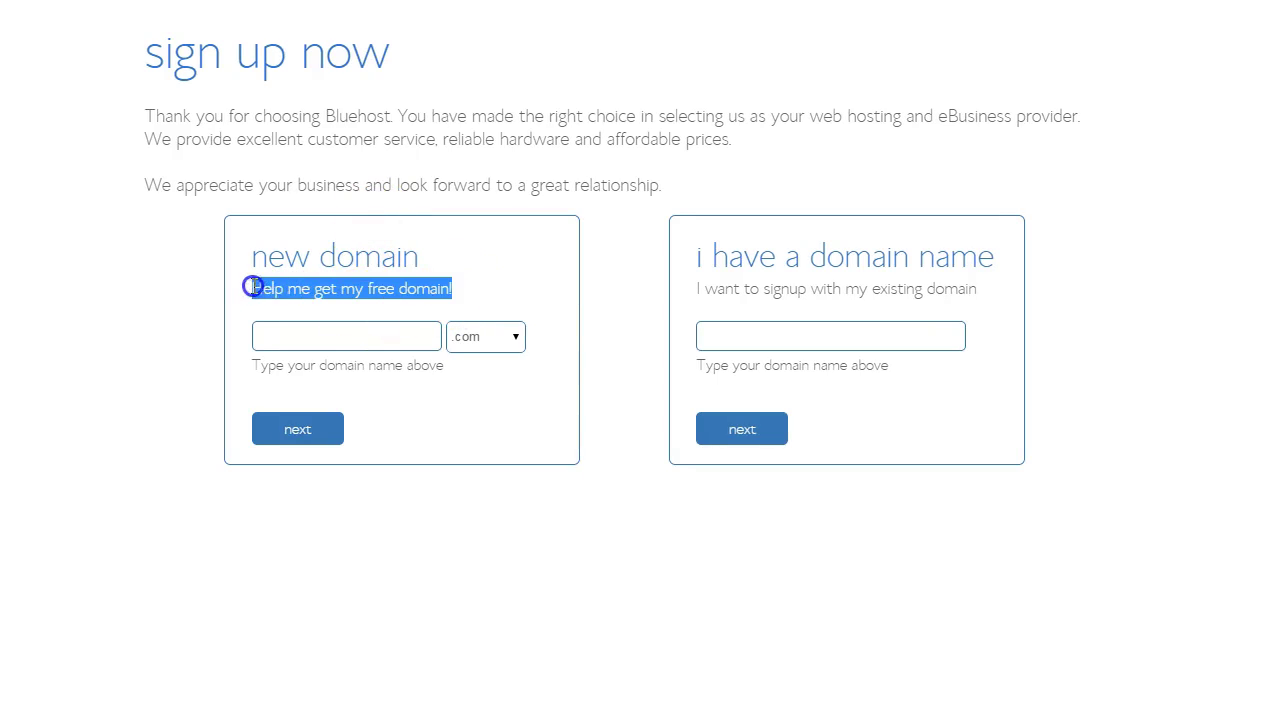
pyautogui.click(314, 336)
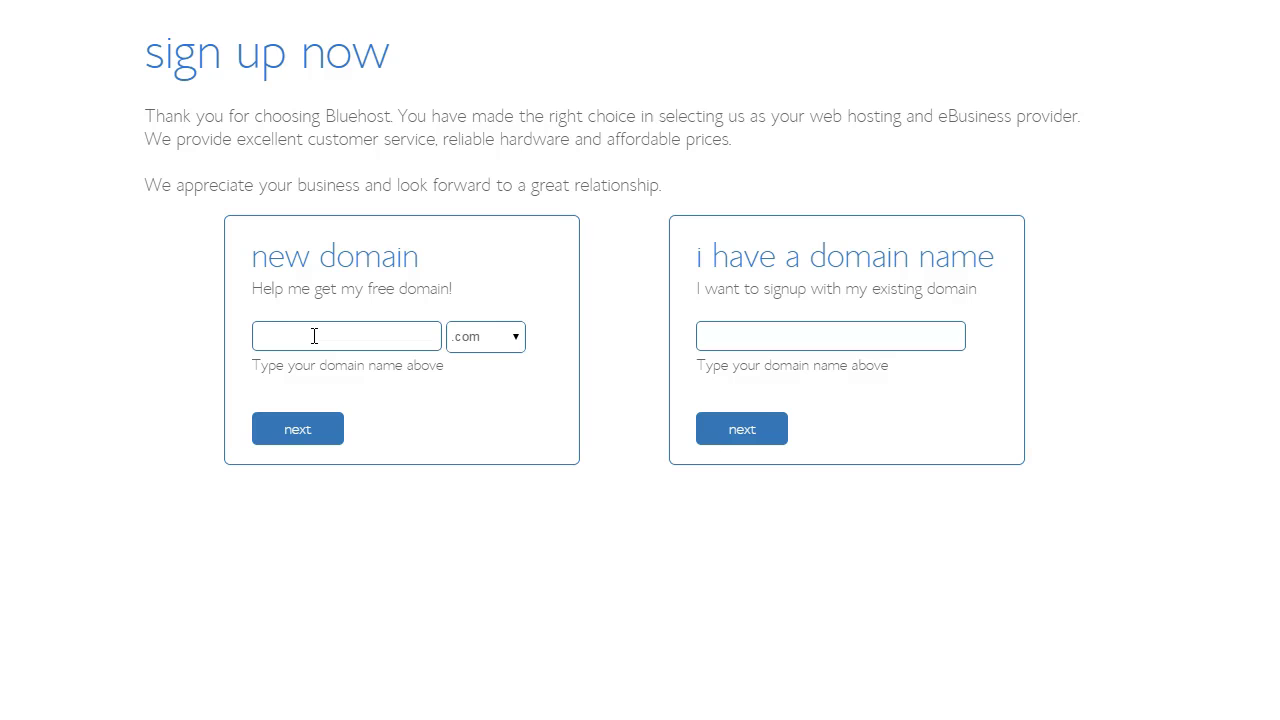
pyautogui.write('blo')
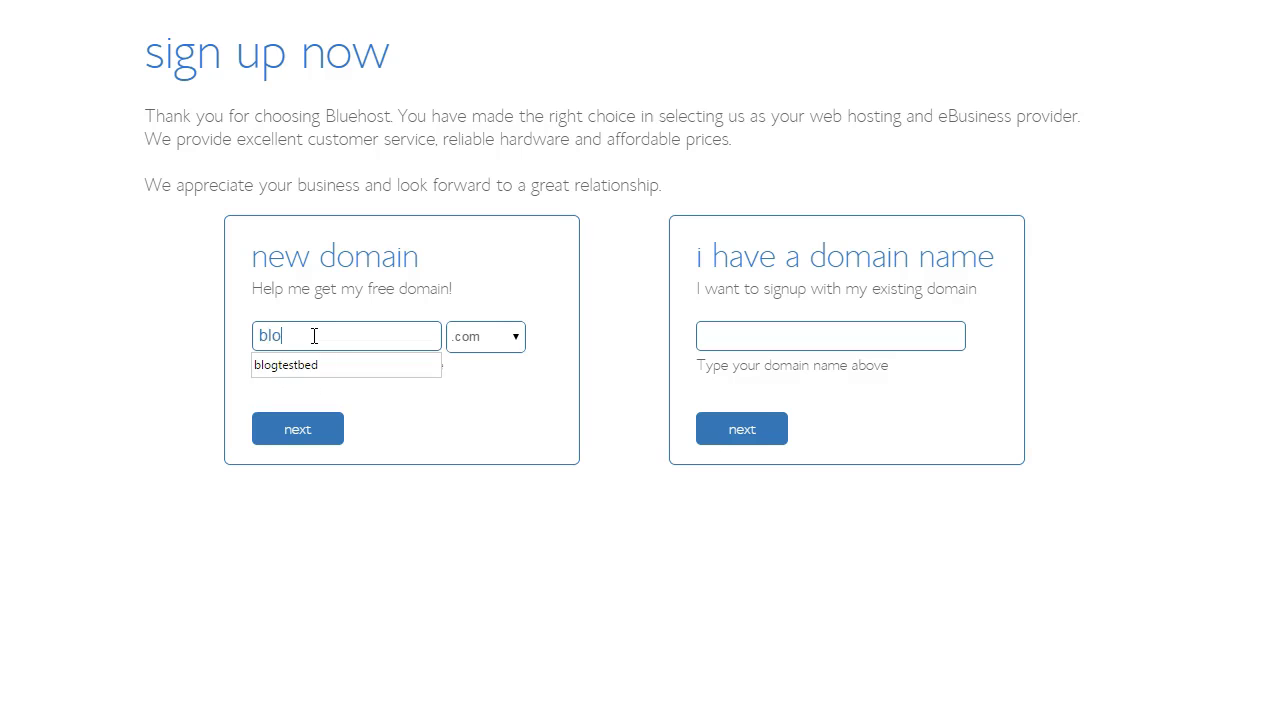
pyautogui.write('gtestbed')
pyautogui.click(298, 372)
pyautogui.click(297, 437)
pyautogui.click(300, 440)
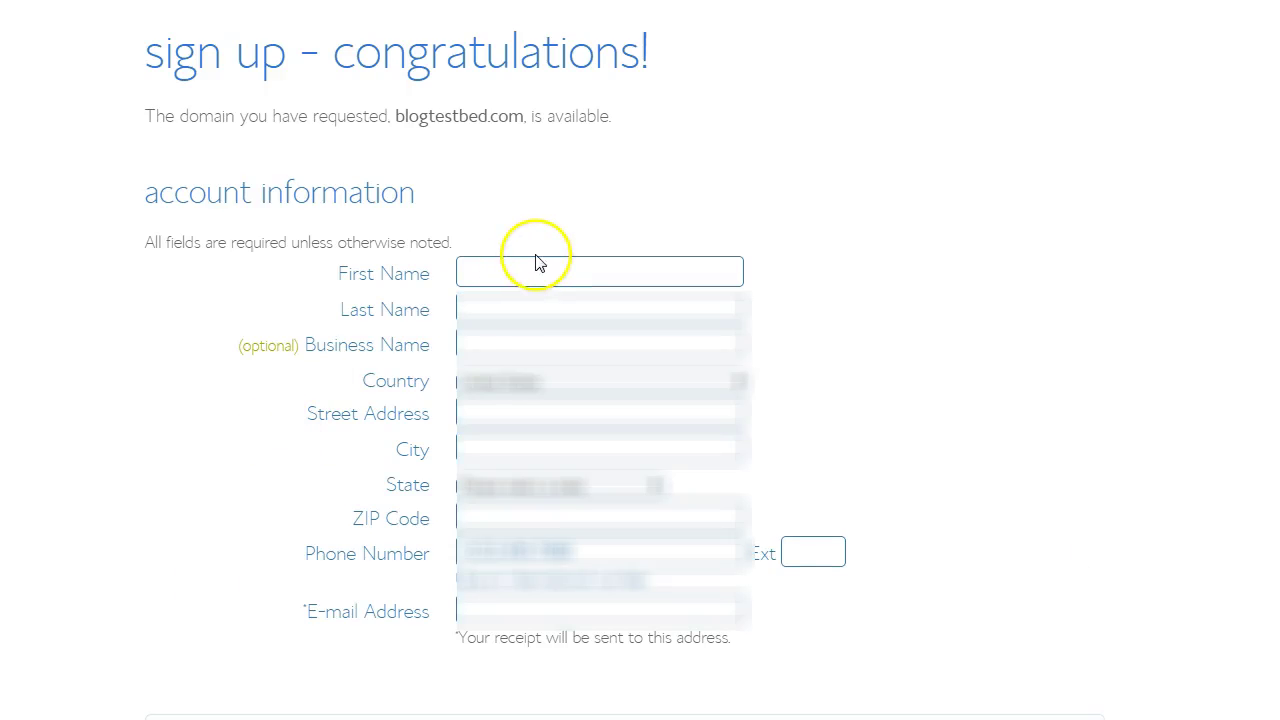
# - Enter the account holder's first and last name
pyautogui.click(522, 275)
pyautogui.press('Escape')
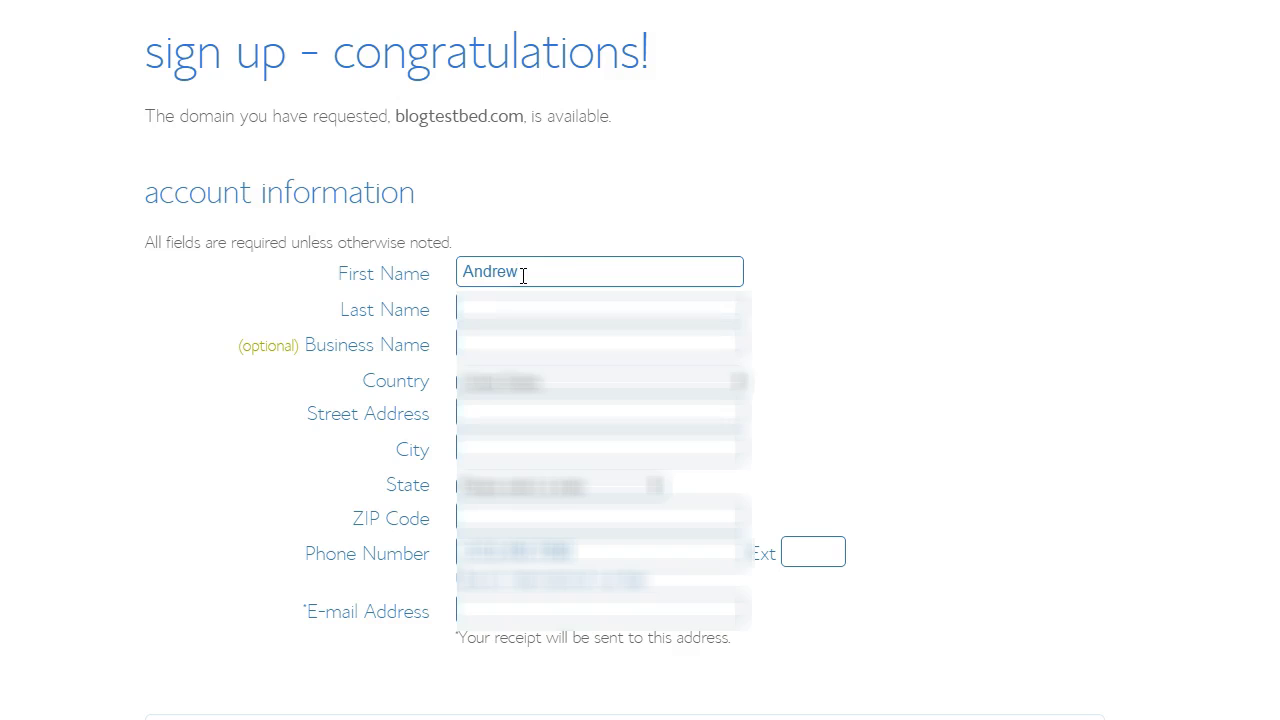
pyautogui.press('Tab')
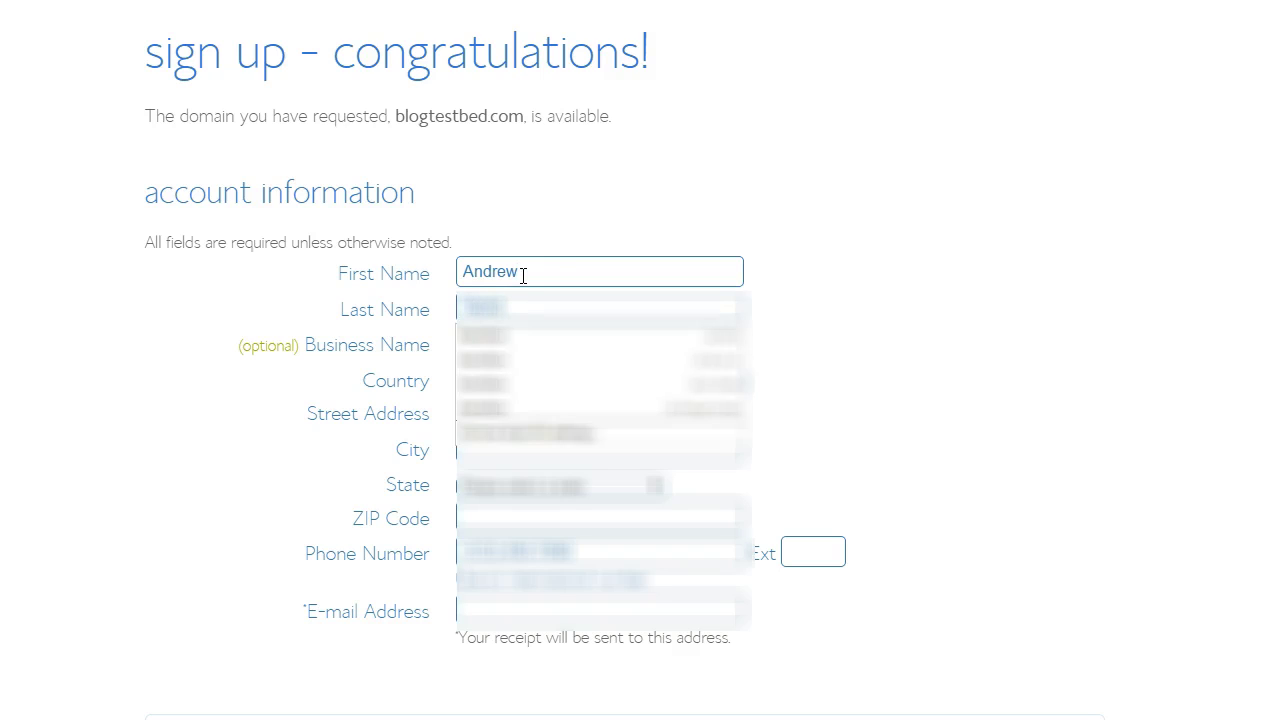
pyautogui.press('Escape')
pyautogui.press('Tab')
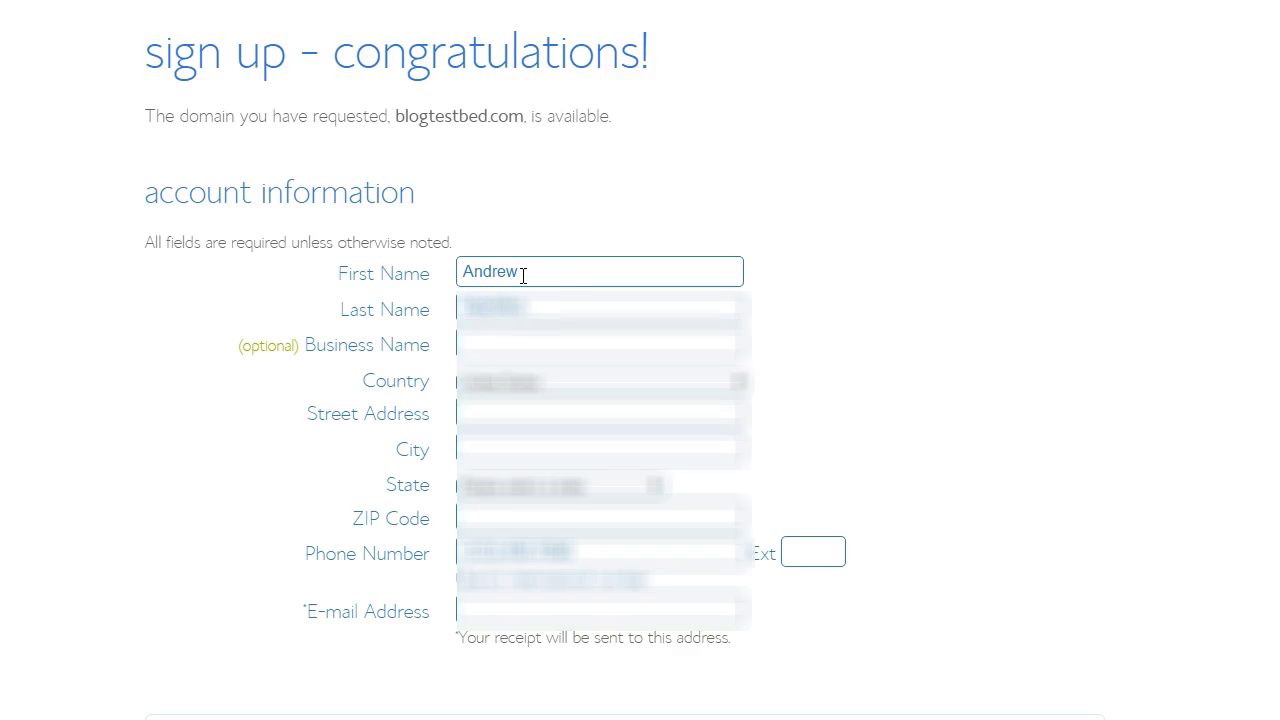
# - Autofill the street address, replace the contact's e-mail address, and choose the state
pyautogui.click(513, 411)
pyautogui.write('1')
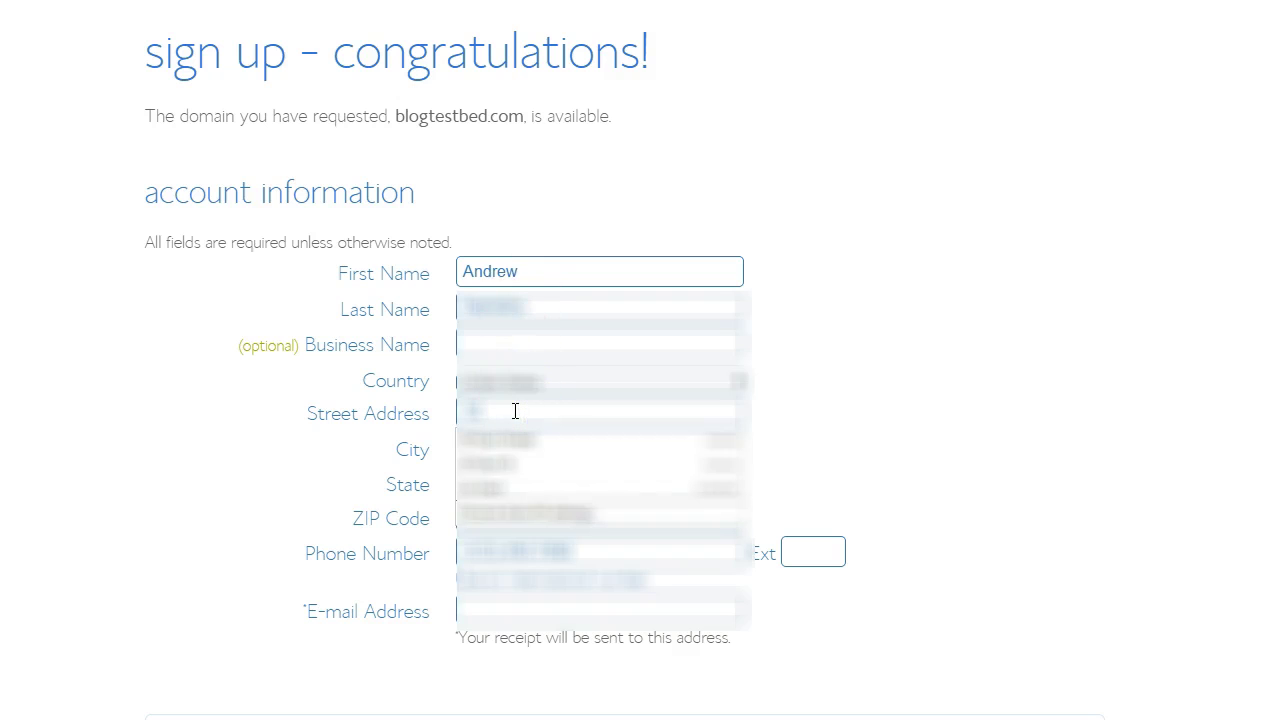
pyautogui.click(494, 465)
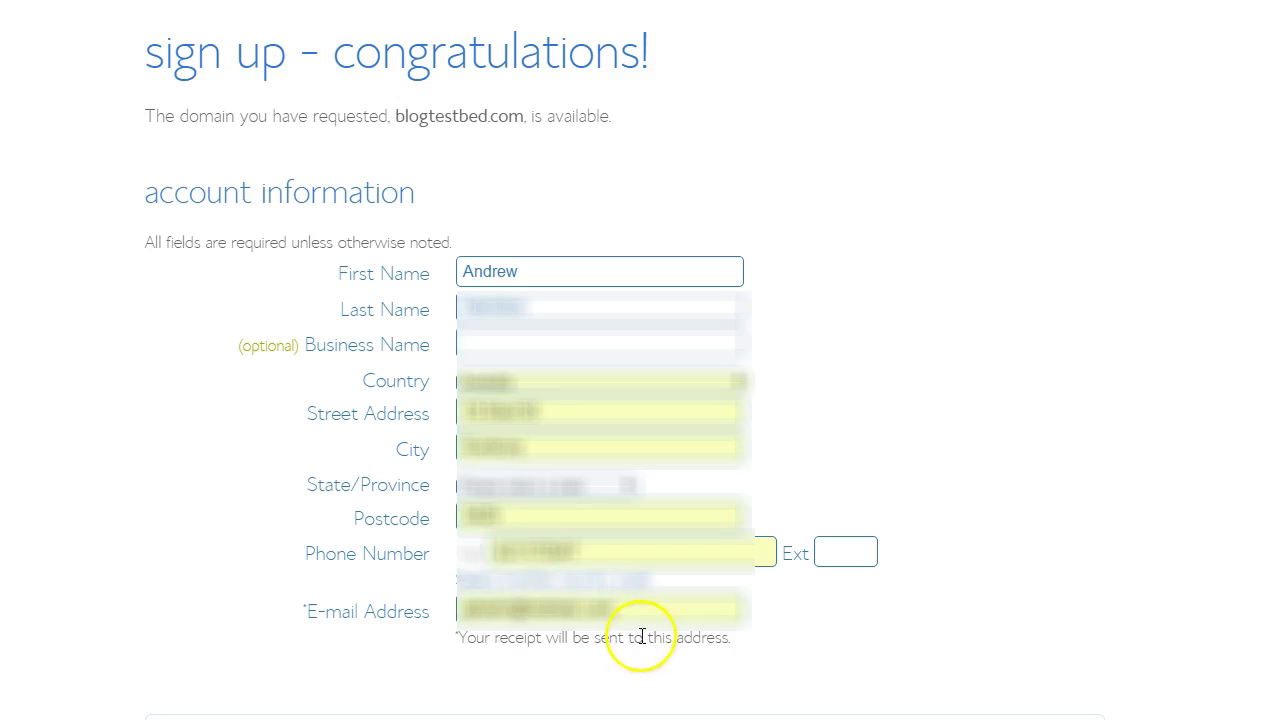
pyautogui.moveTo(644, 633); pyautogui.dragTo(466, 603)
pyautogui.write('a')
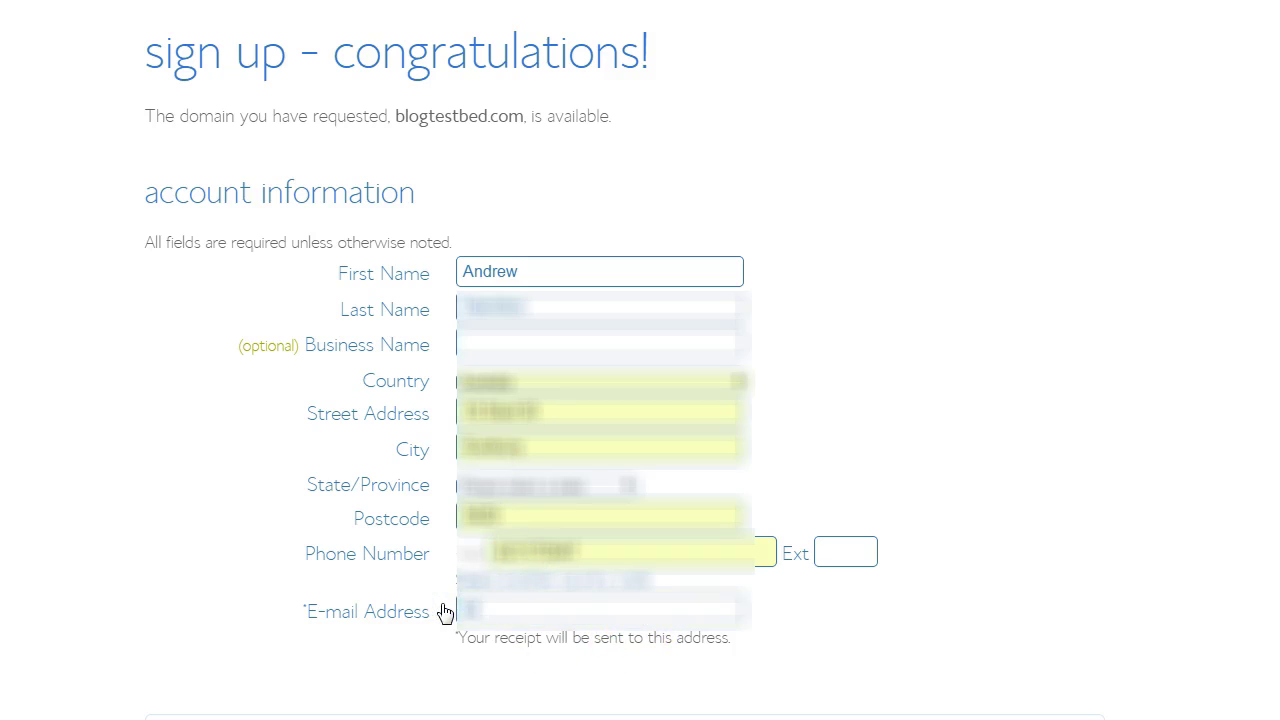
pyautogui.write('ndrew')
pyautogui.press('BackSpace')
pyautogui.press('BackSpace')
pyautogui.press('BackSpace')
pyautogui.press('BackSpace')
pyautogui.press('BackSpace')
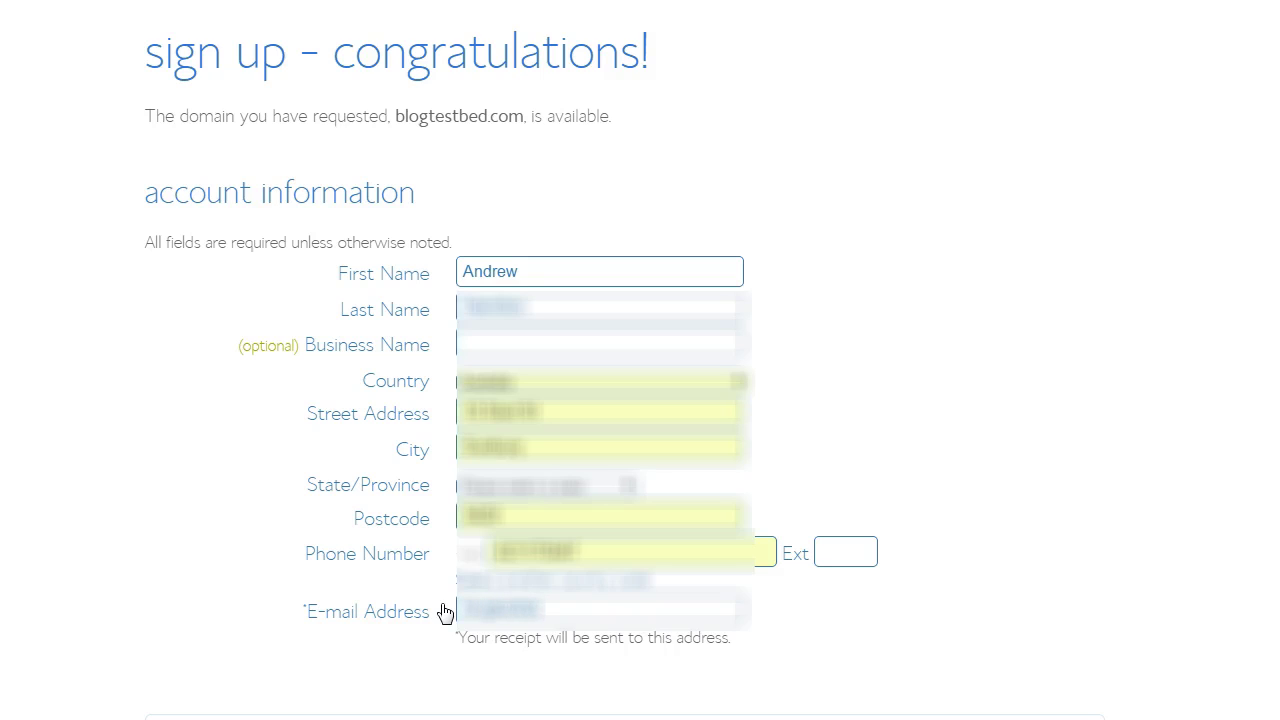
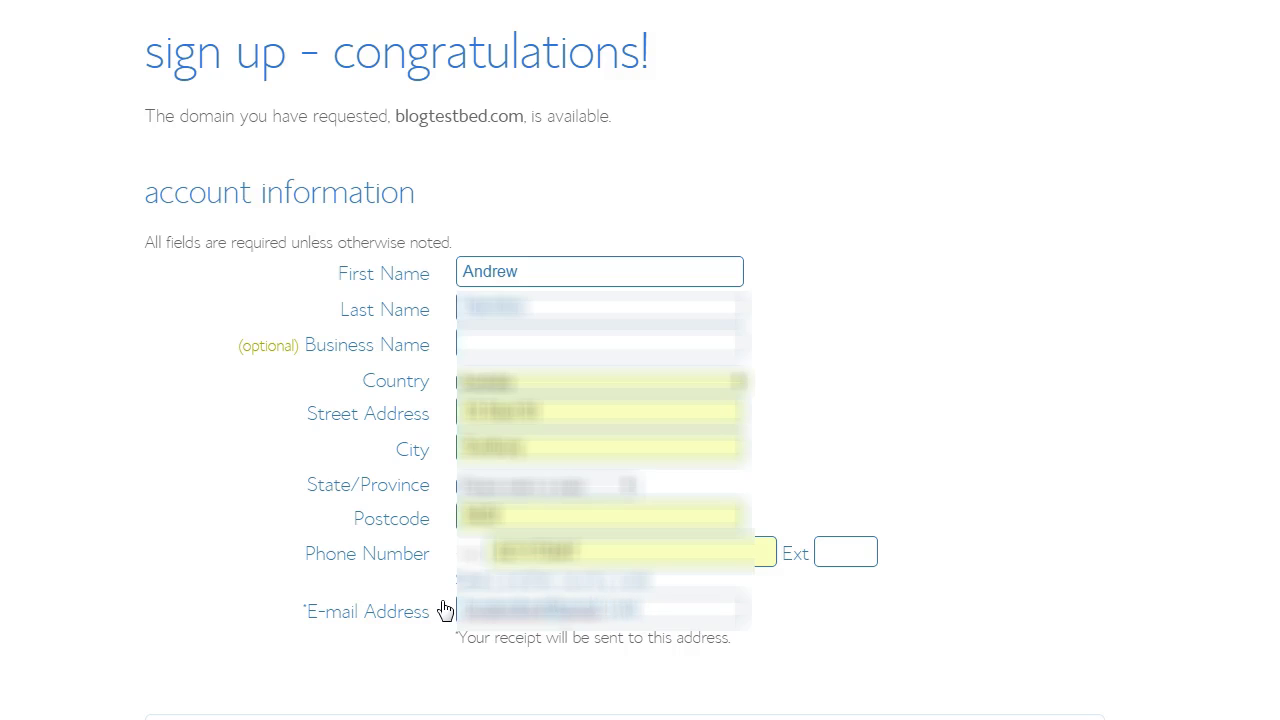
pyautogui.click(518, 486)
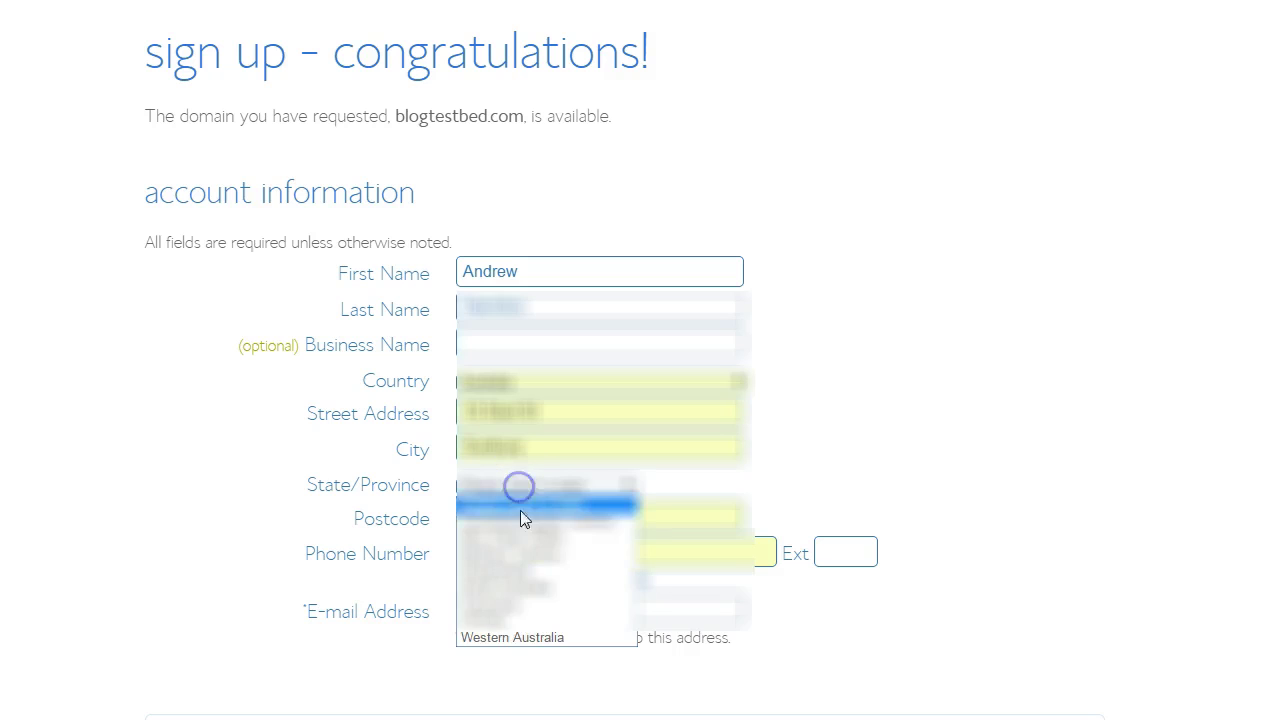
pyautogui.click(500, 612)
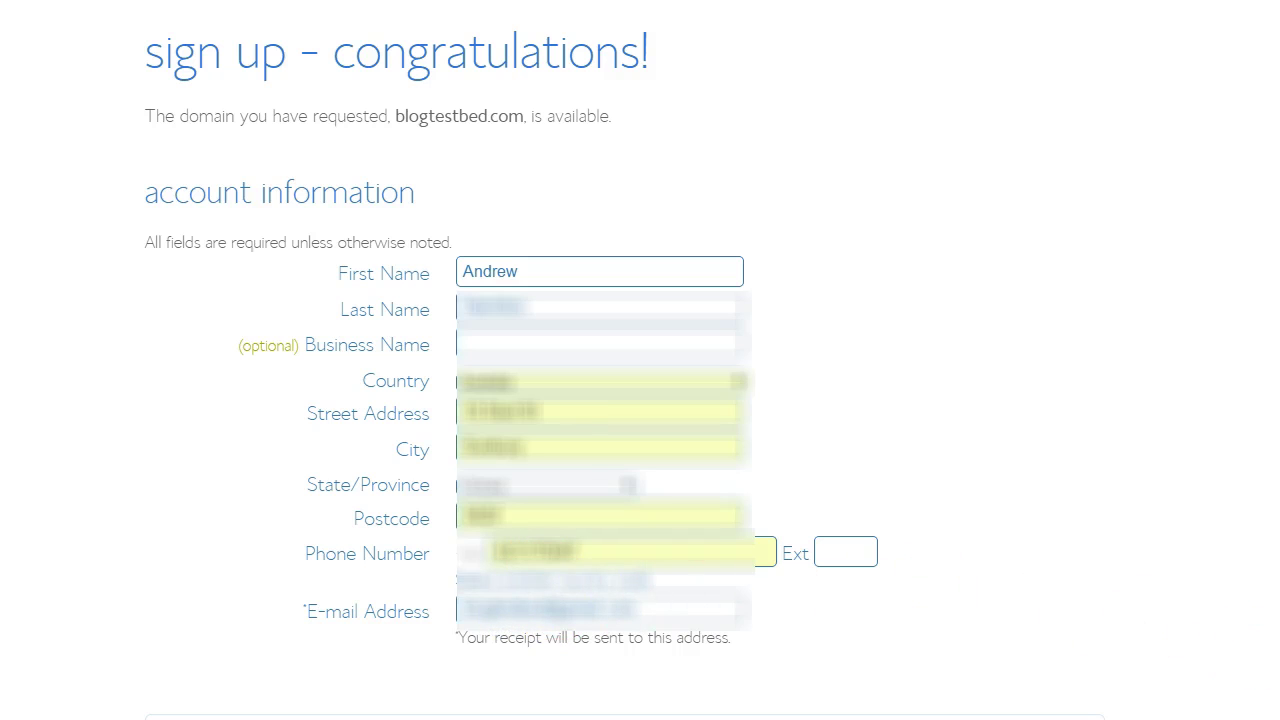
pyautogui.scroll(-8, 640, 360)
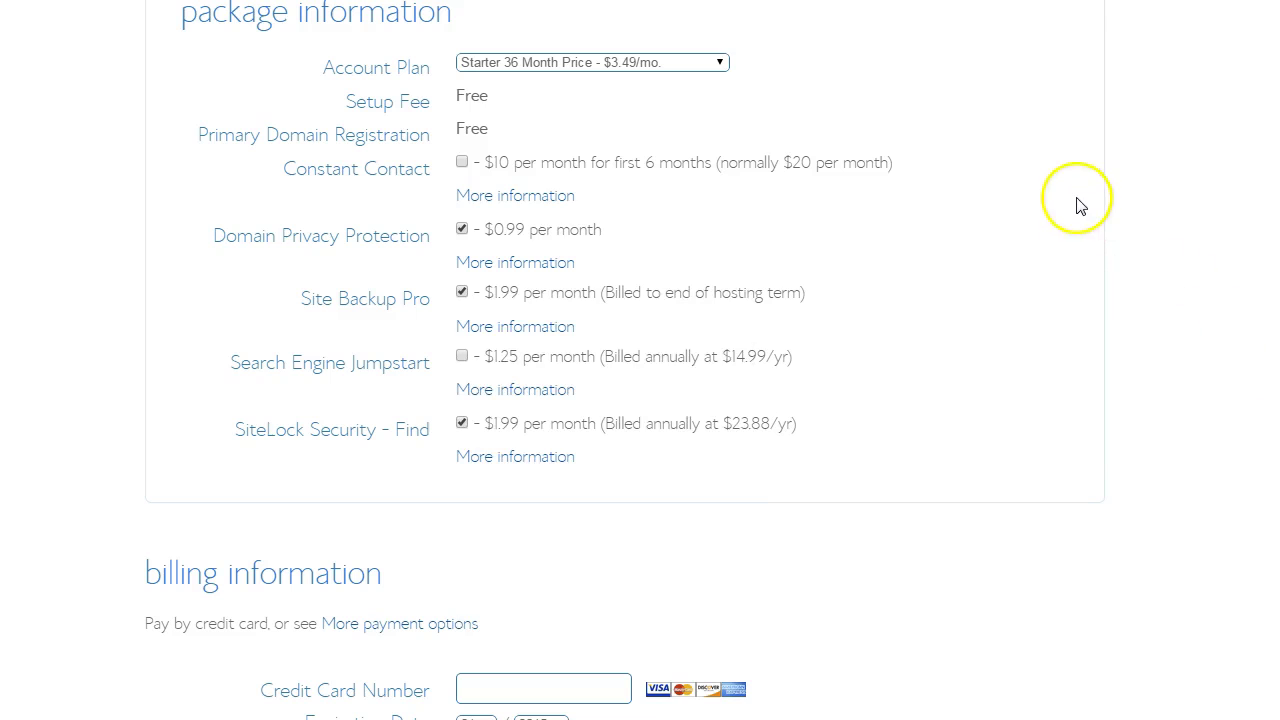
# - Switch to Starter 12 Month at $4.95/mo and untick Domain Privacy, Site Backup Pro and SiteLock
pyautogui.click(722, 62)
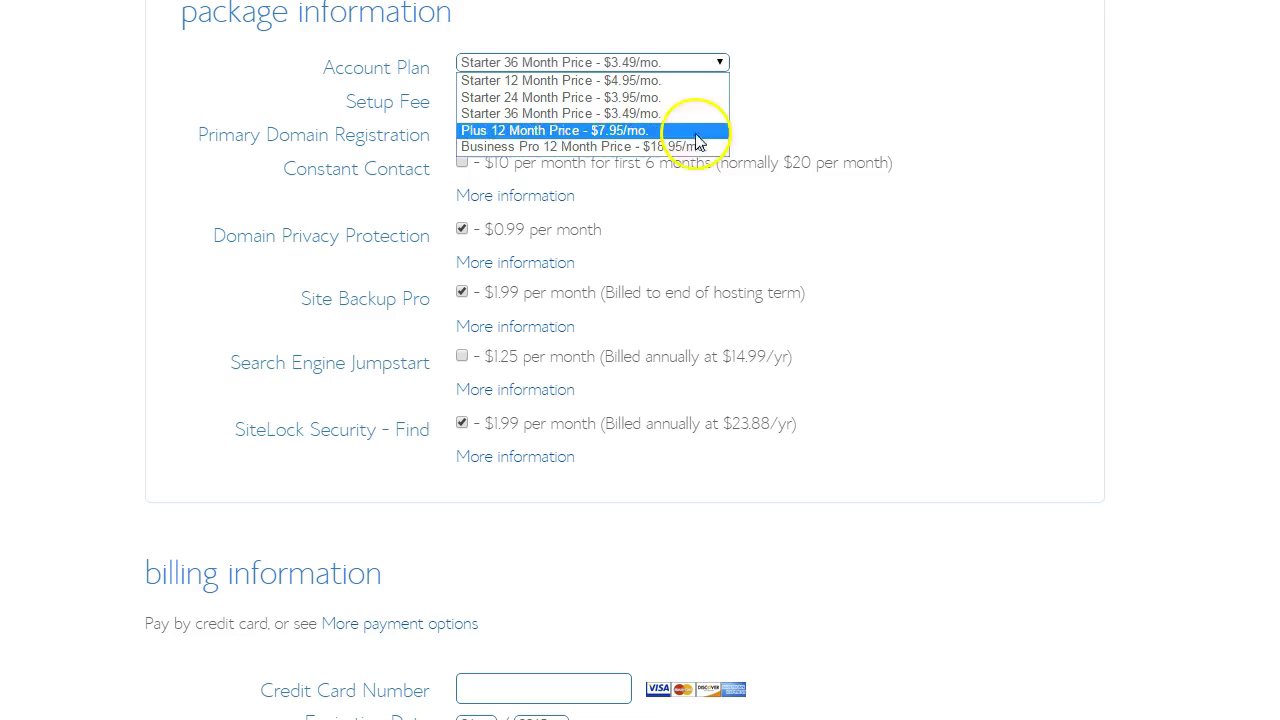
pyautogui.click(656, 82)
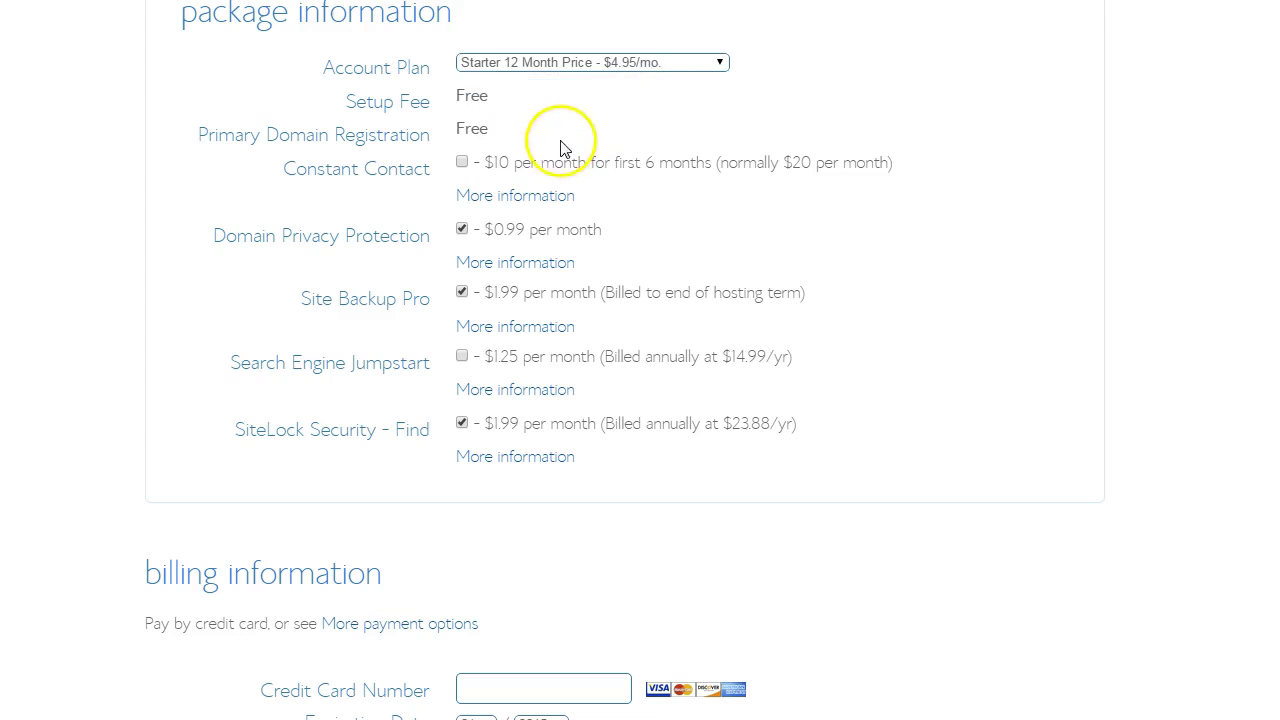
pyautogui.click(462, 230)
pyautogui.click(462, 230)
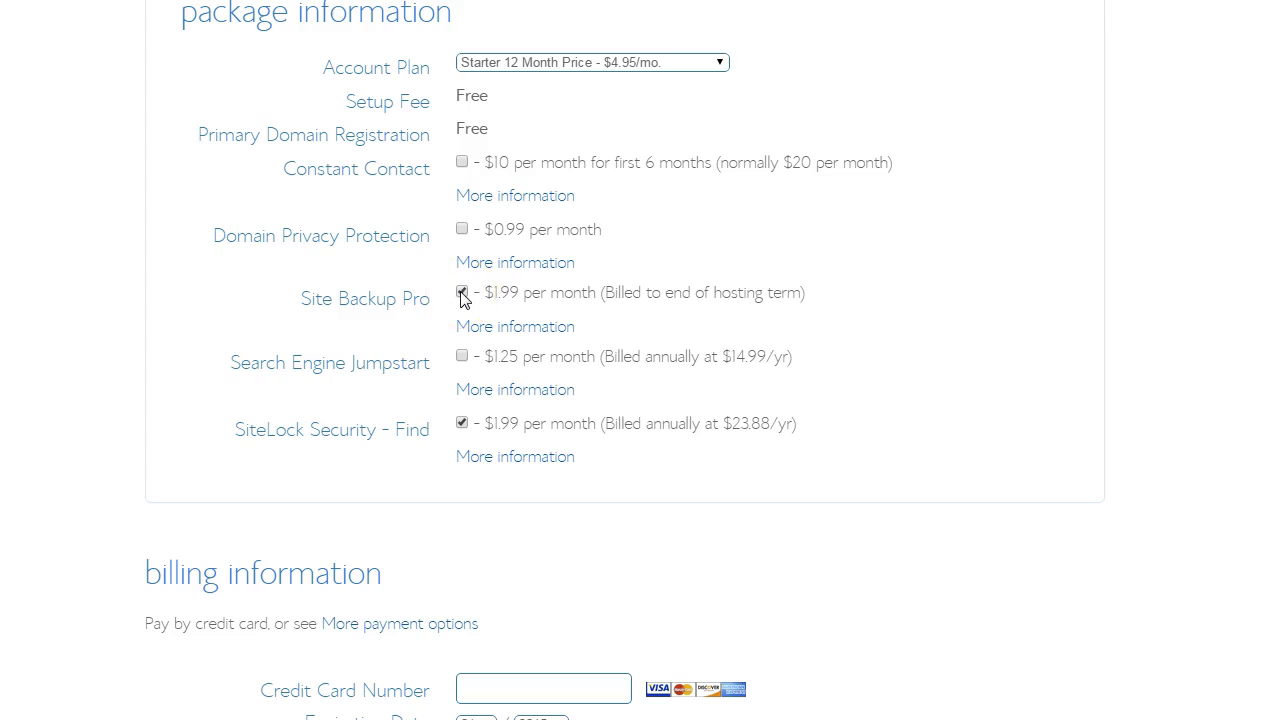
pyautogui.click(462, 423)
pyautogui.click(463, 292)
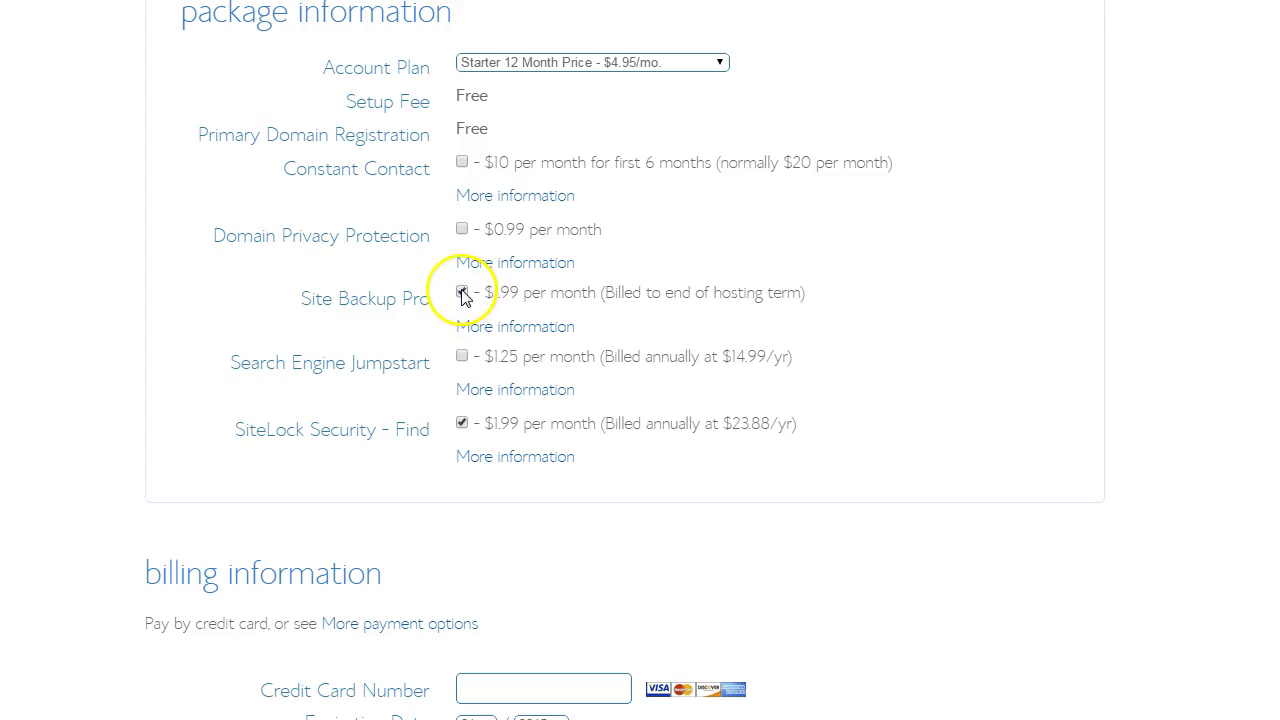
pyautogui.click(462, 423)
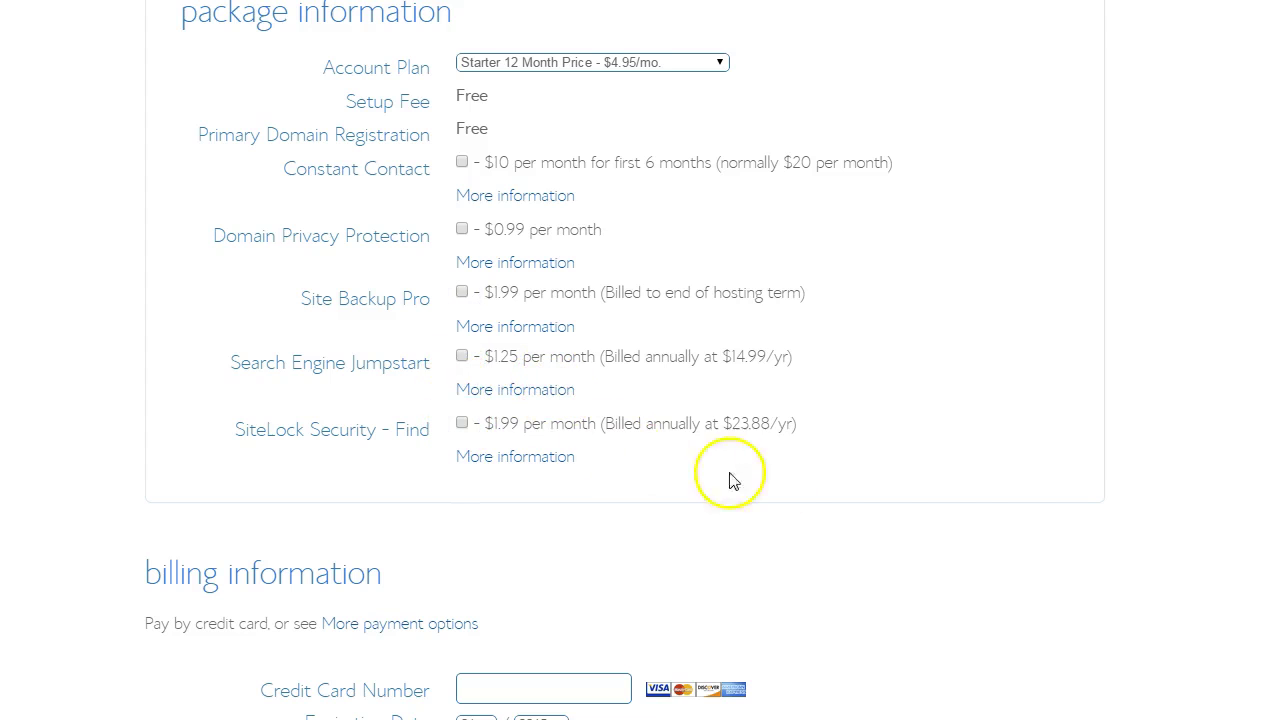
# - Paste the credit card number and pick its expiration month and year
pyautogui.scroll(-4, 640, 360)
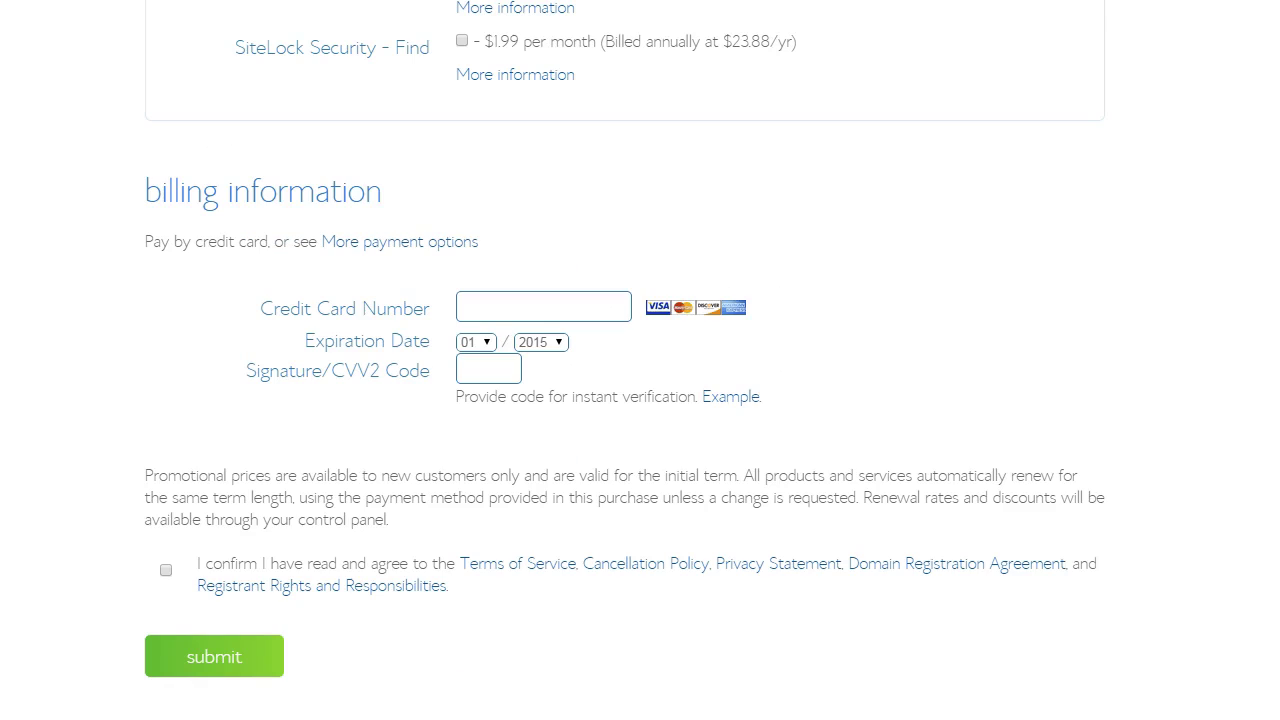
pyautogui.click(523, 307)
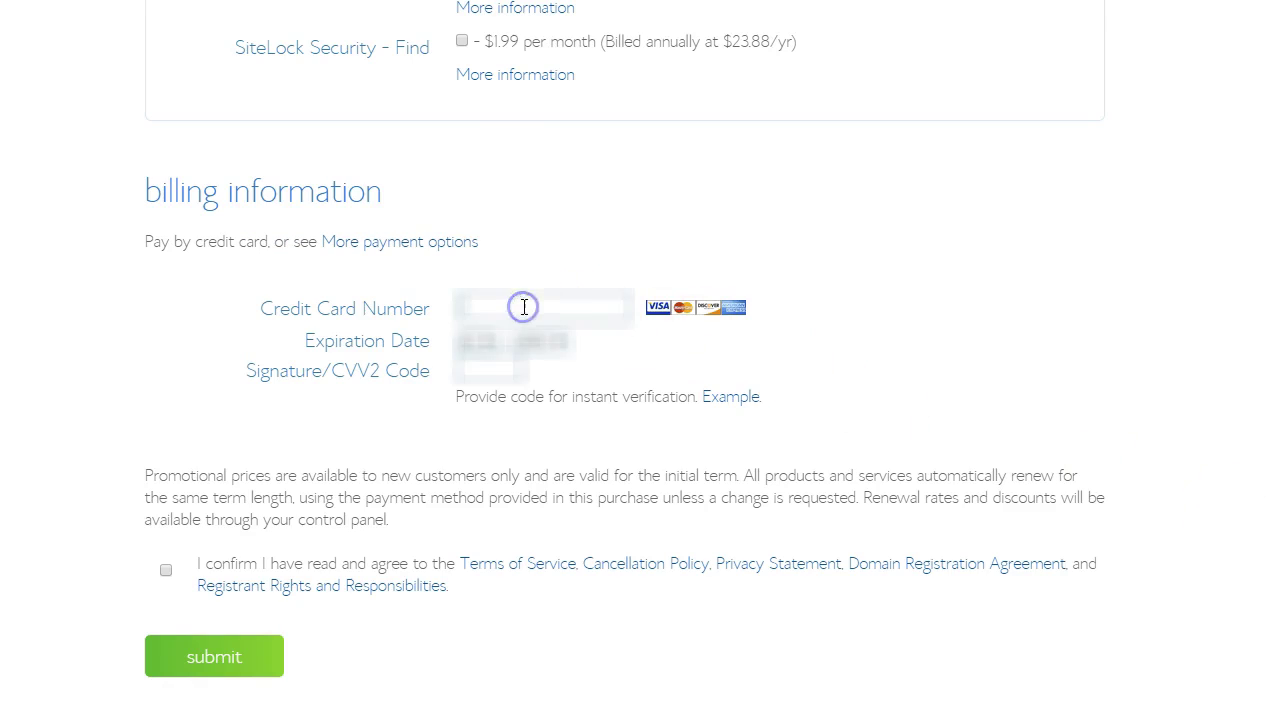
pyautogui.hotkey('ctrl', 'v')
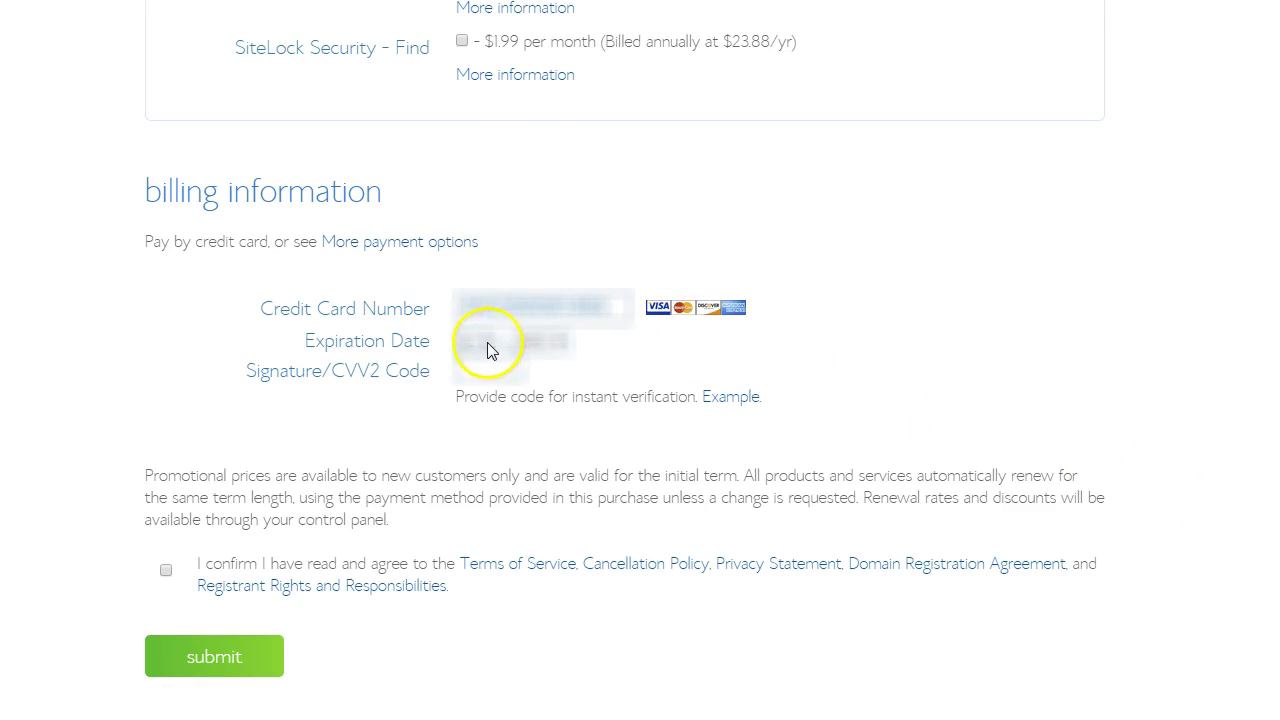
pyautogui.click(486, 343)
pyautogui.click(479, 461)
pyautogui.click(561, 347)
pyautogui.click(550, 408)
# - Enter the CVV2 code, accept the terms of service, and submit the order
pyautogui.click(490, 375)
pyautogui.click(166, 571)
pyautogui.click(186, 657)
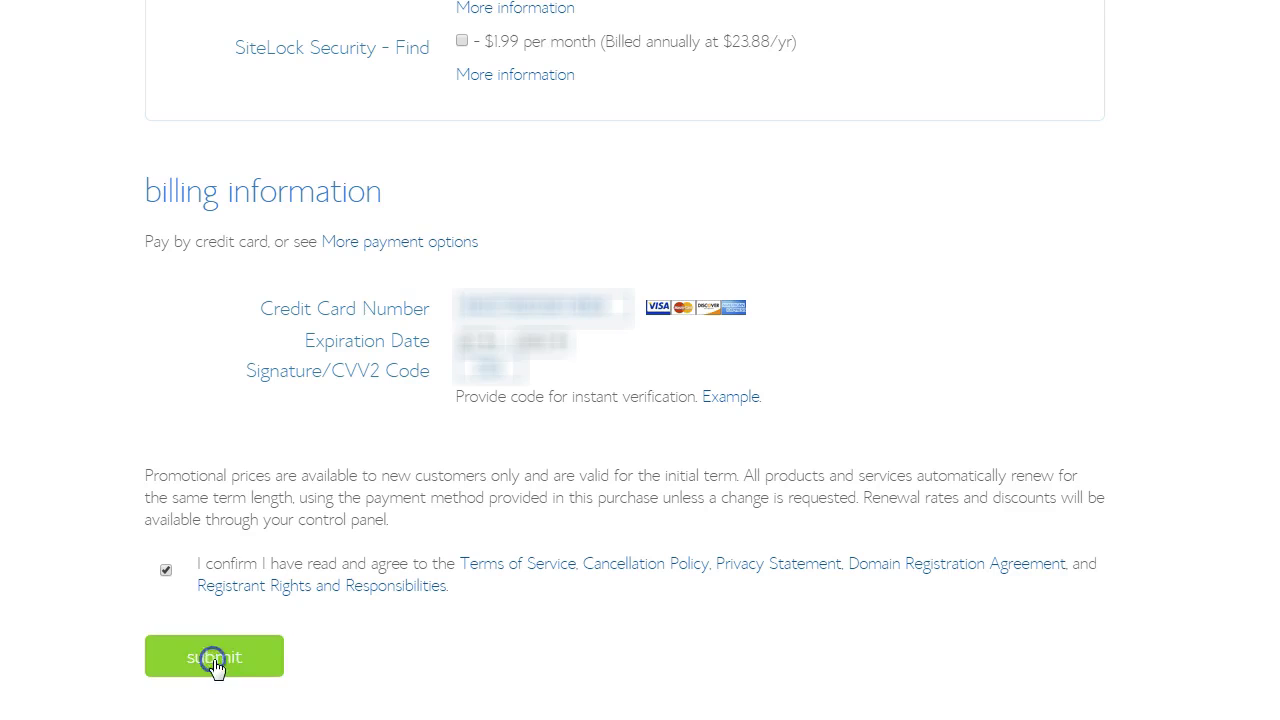
# - Complete checkout without adding any of the extra upgrades
pyautogui.click(436, 635)
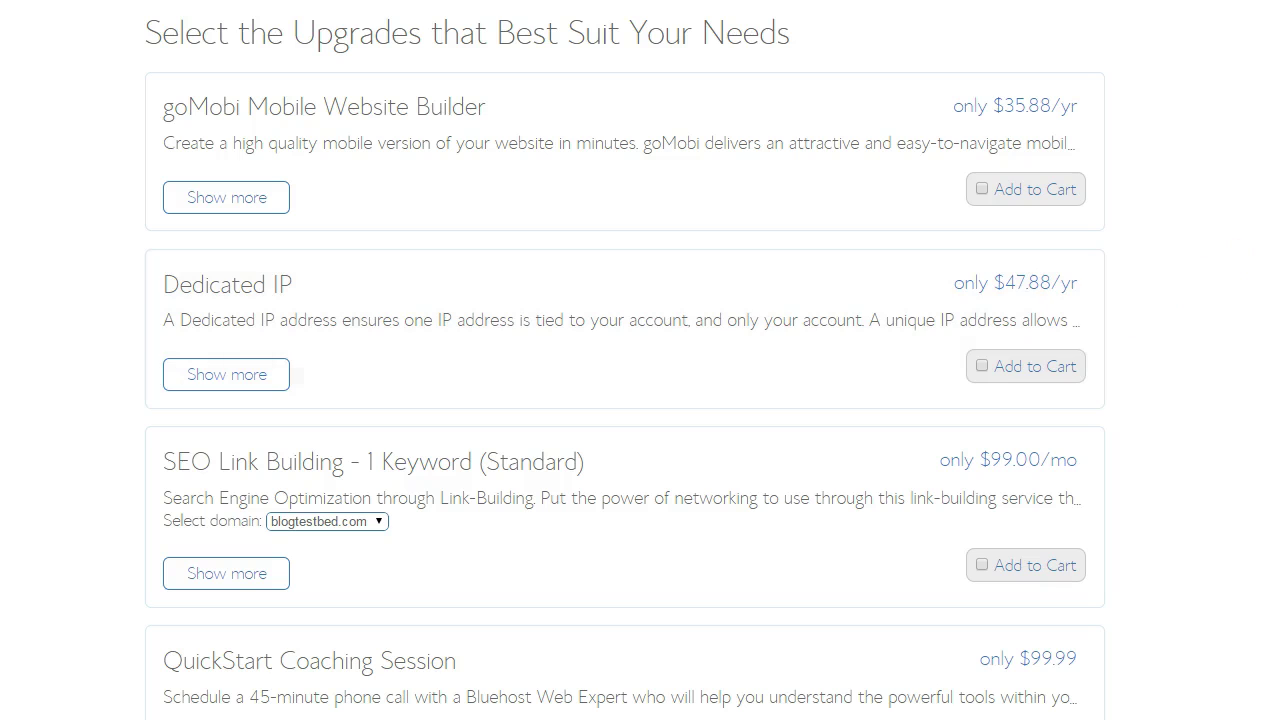
pyautogui.scroll(-3, 625, 360)
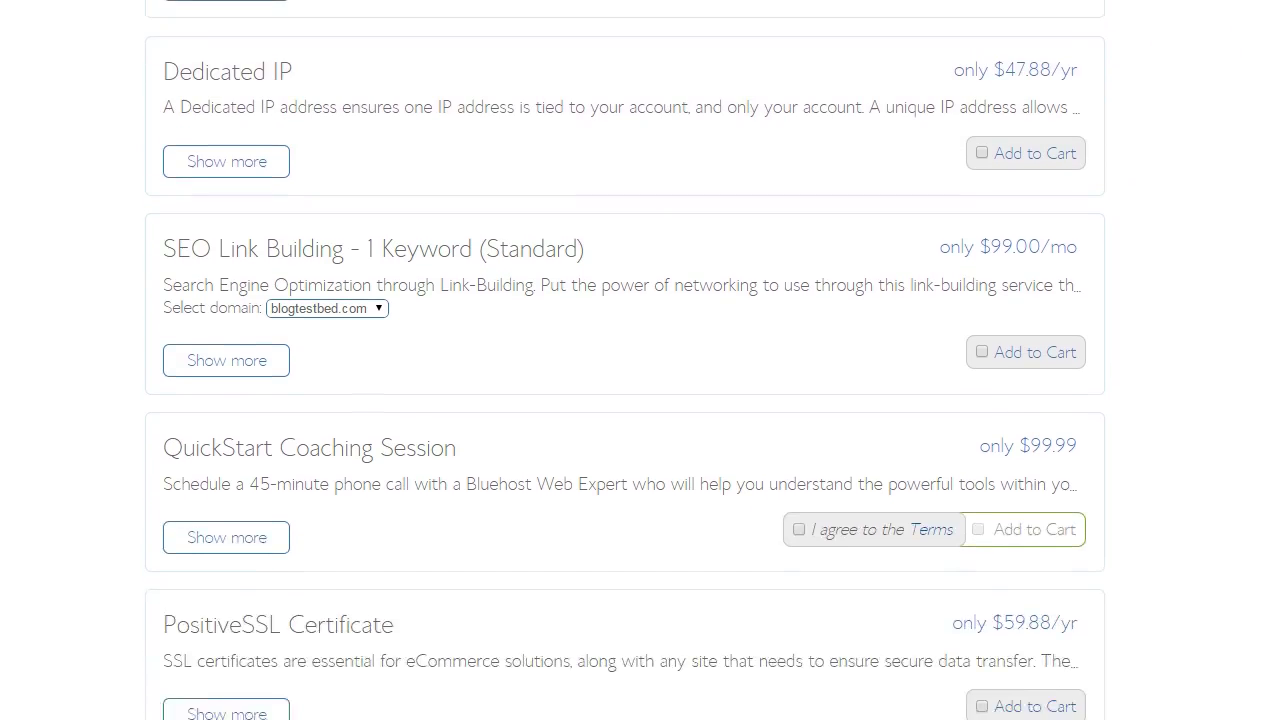
pyautogui.scroll(-2, 625, 360)
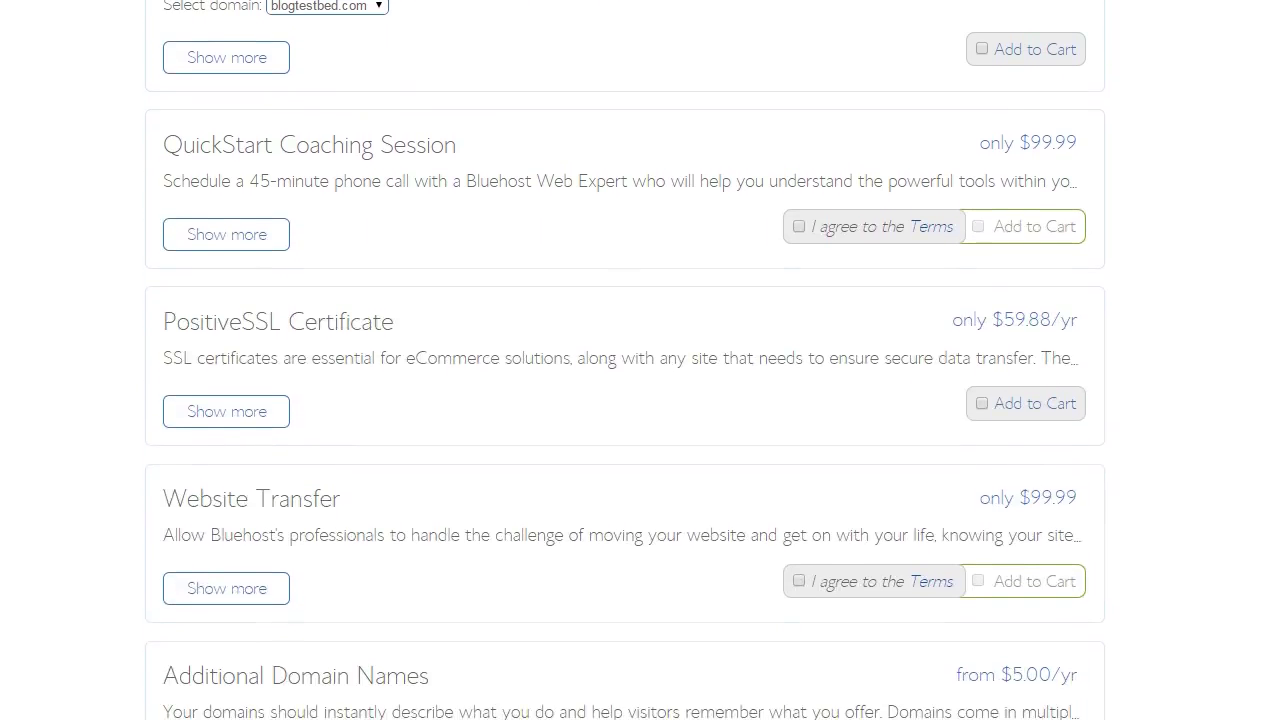
pyautogui.scroll(-3, 625, 360)
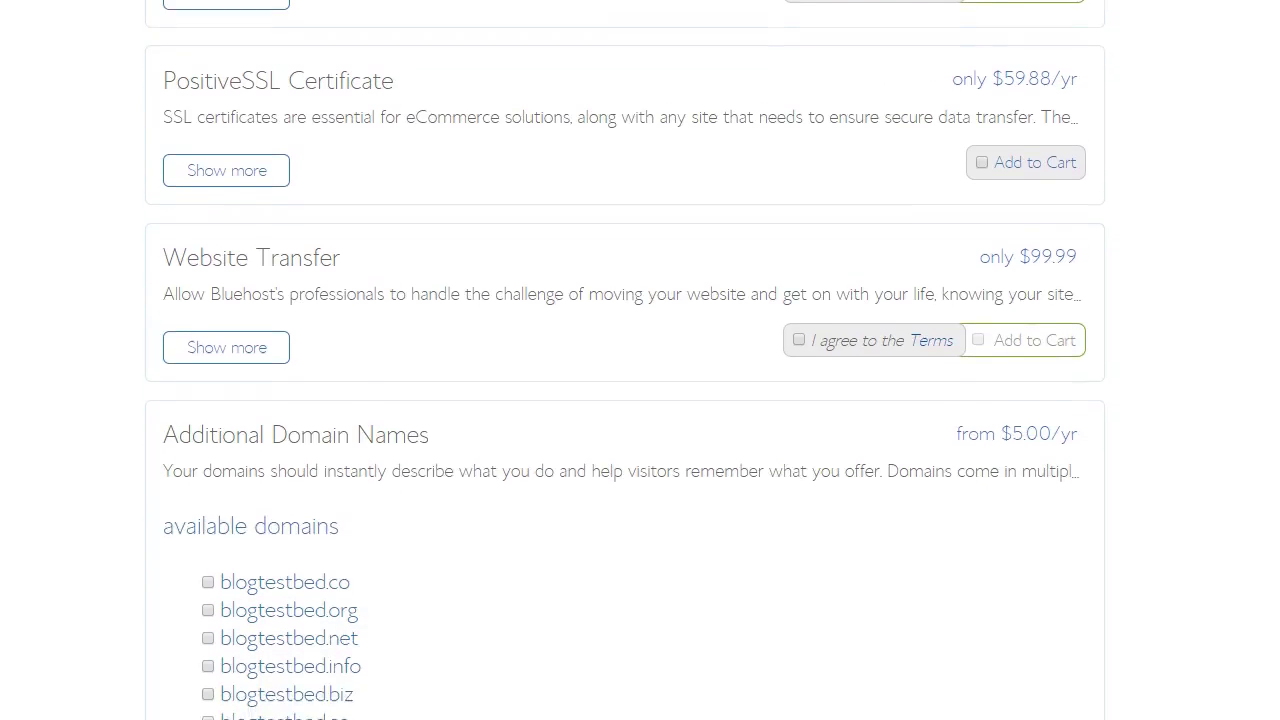
pyautogui.scroll(-3, 625, 360)
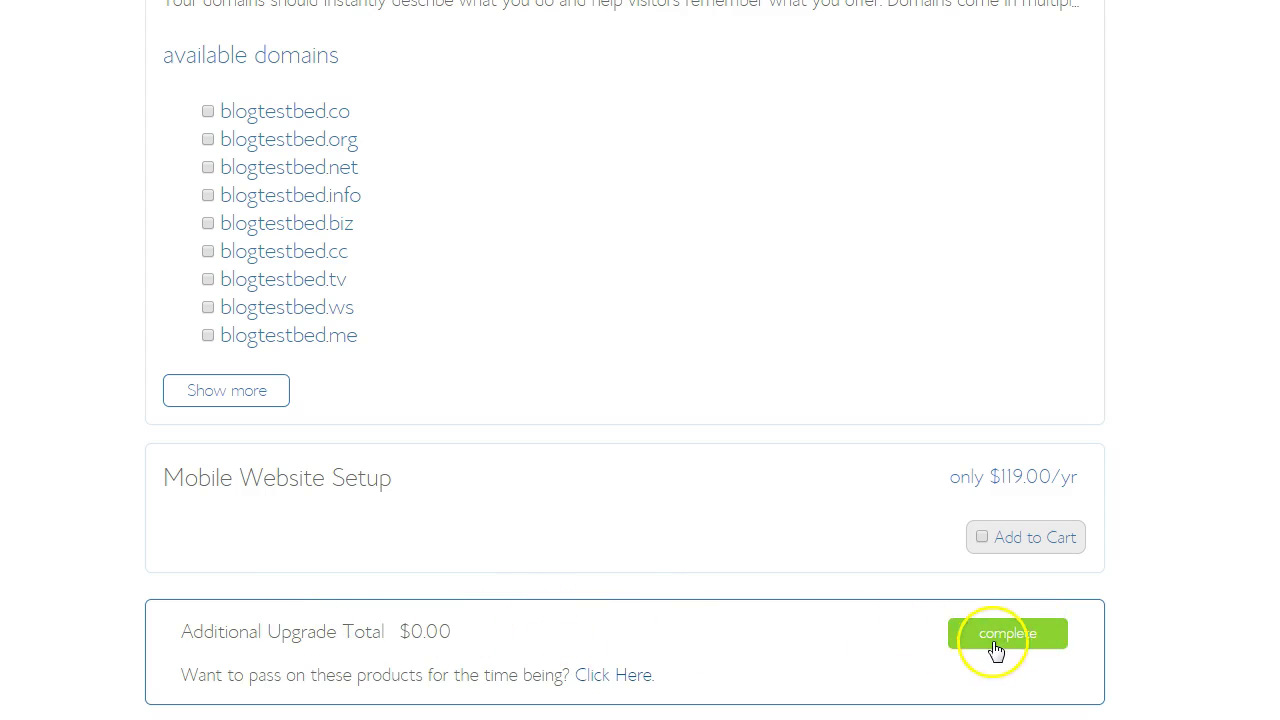
pyautogui.click(1005, 641)
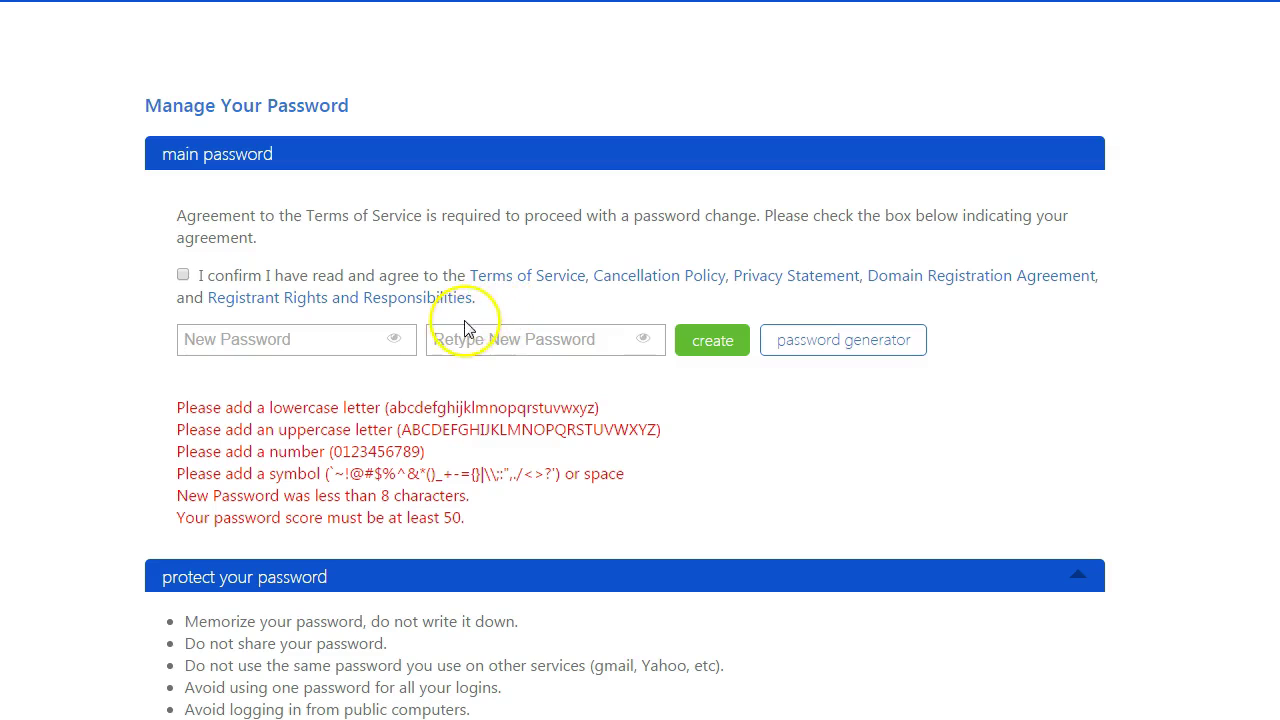
# - Create a Fair-strength account password, confirm it, and accept the terms of service
pyautogui.click(286, 333)
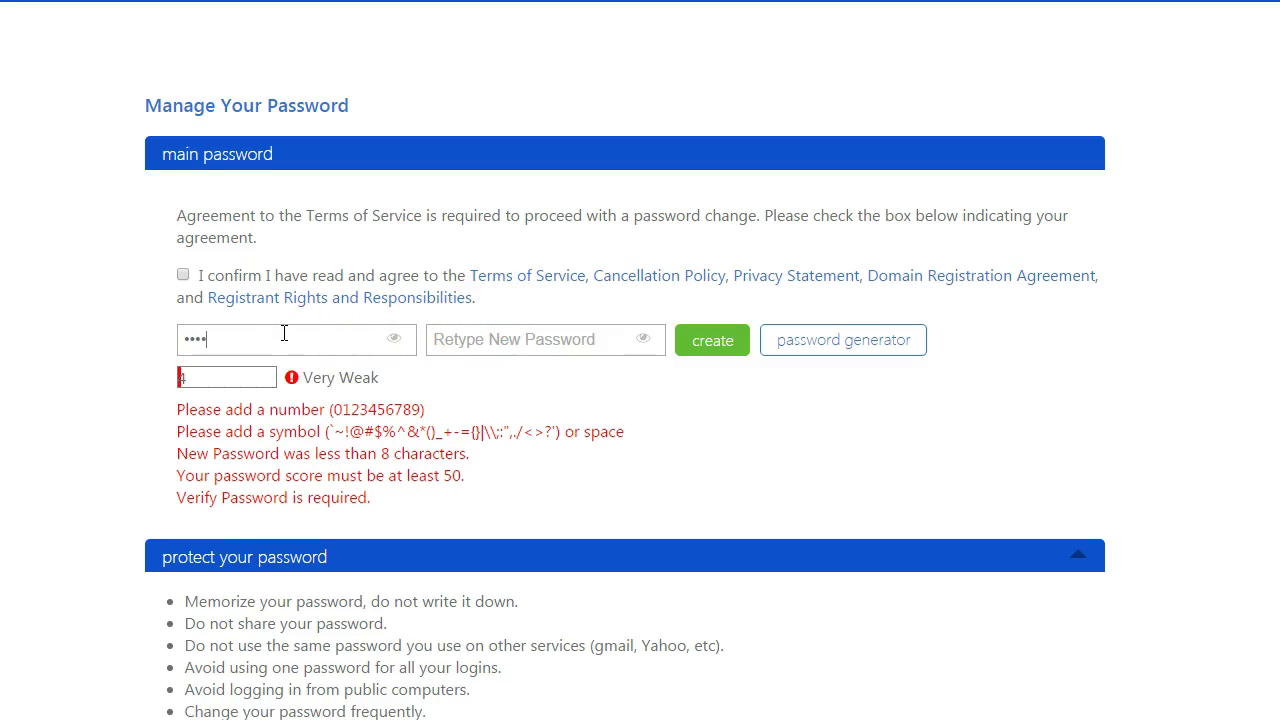
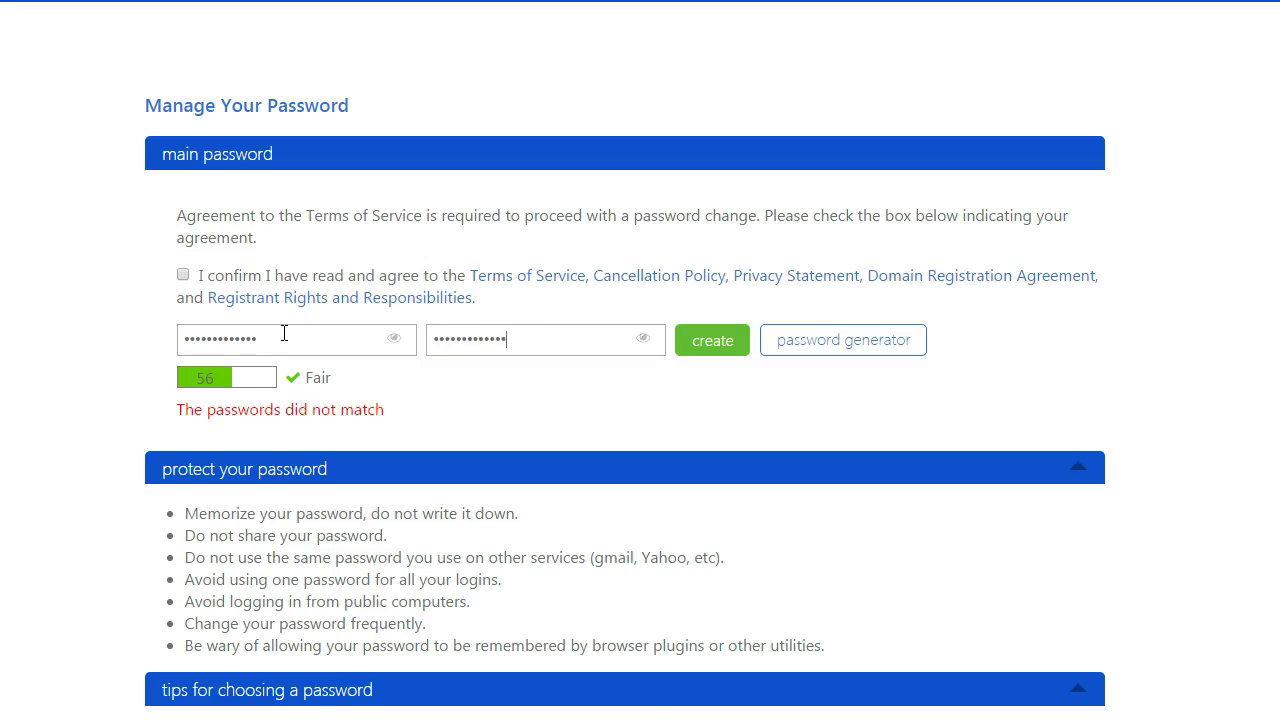
pyautogui.click(838, 338)
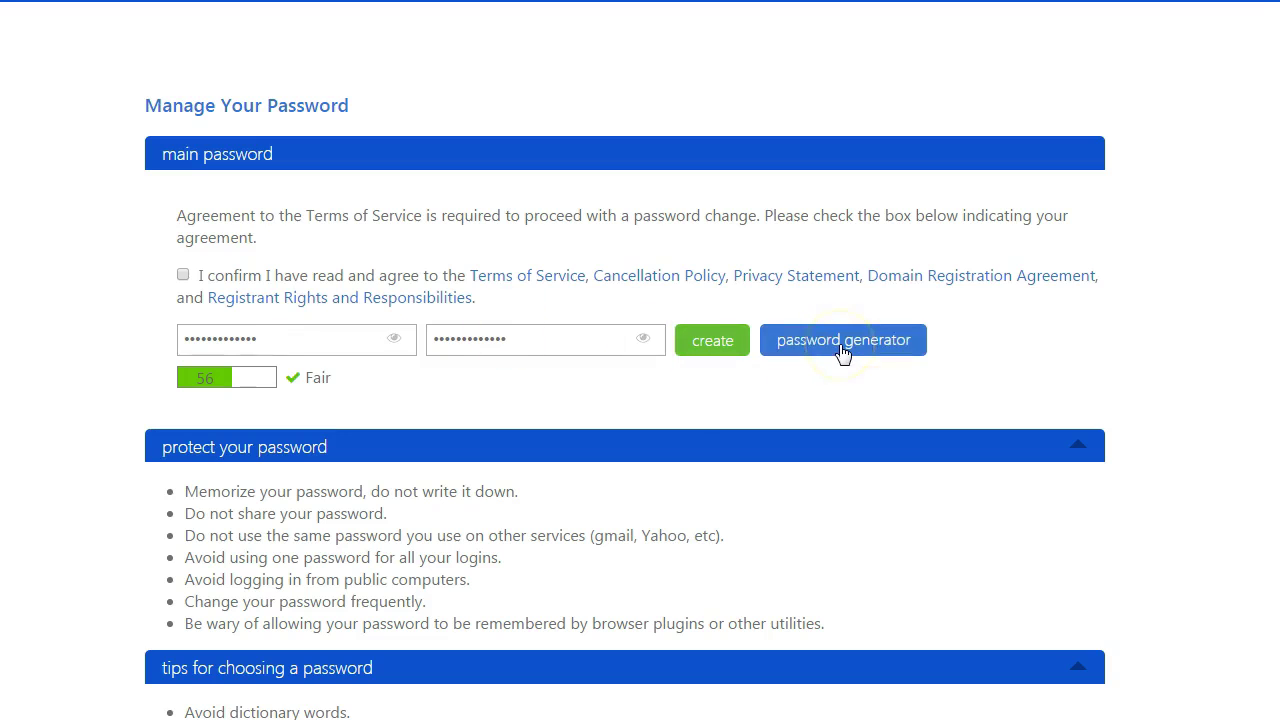
pyautogui.click(725, 345)
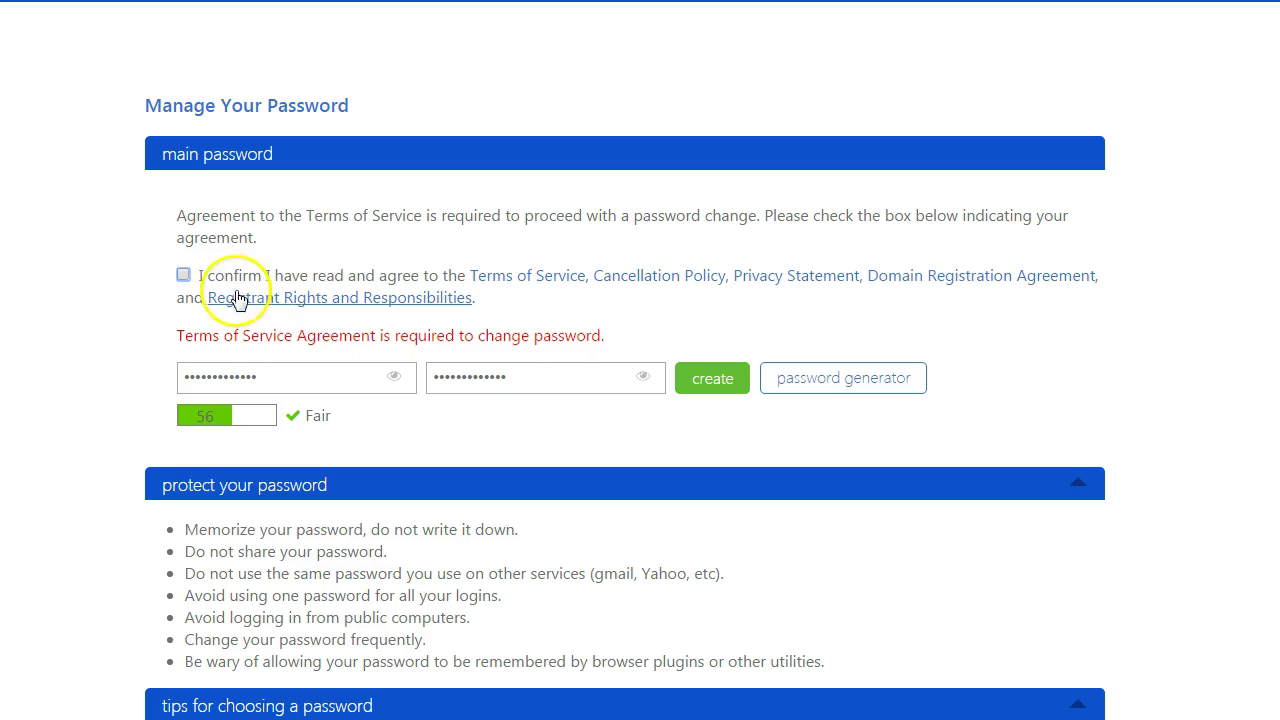
pyautogui.click(183, 276)
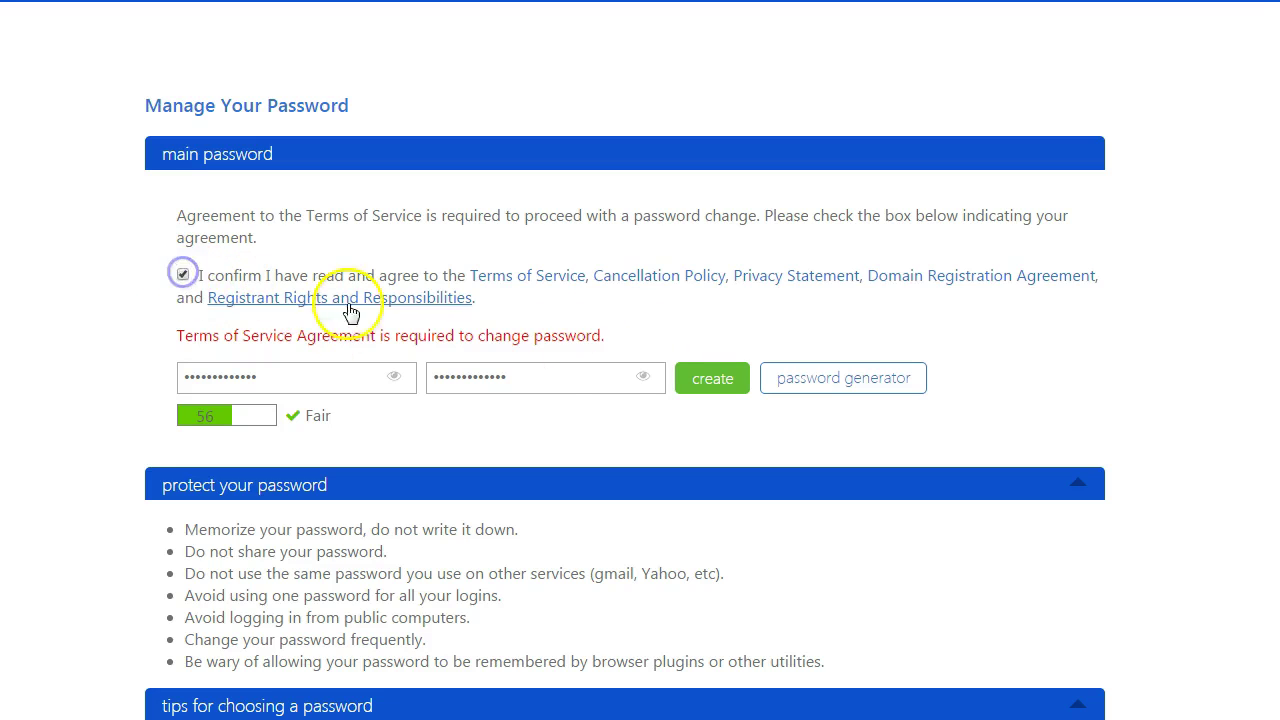
pyautogui.click(712, 386)
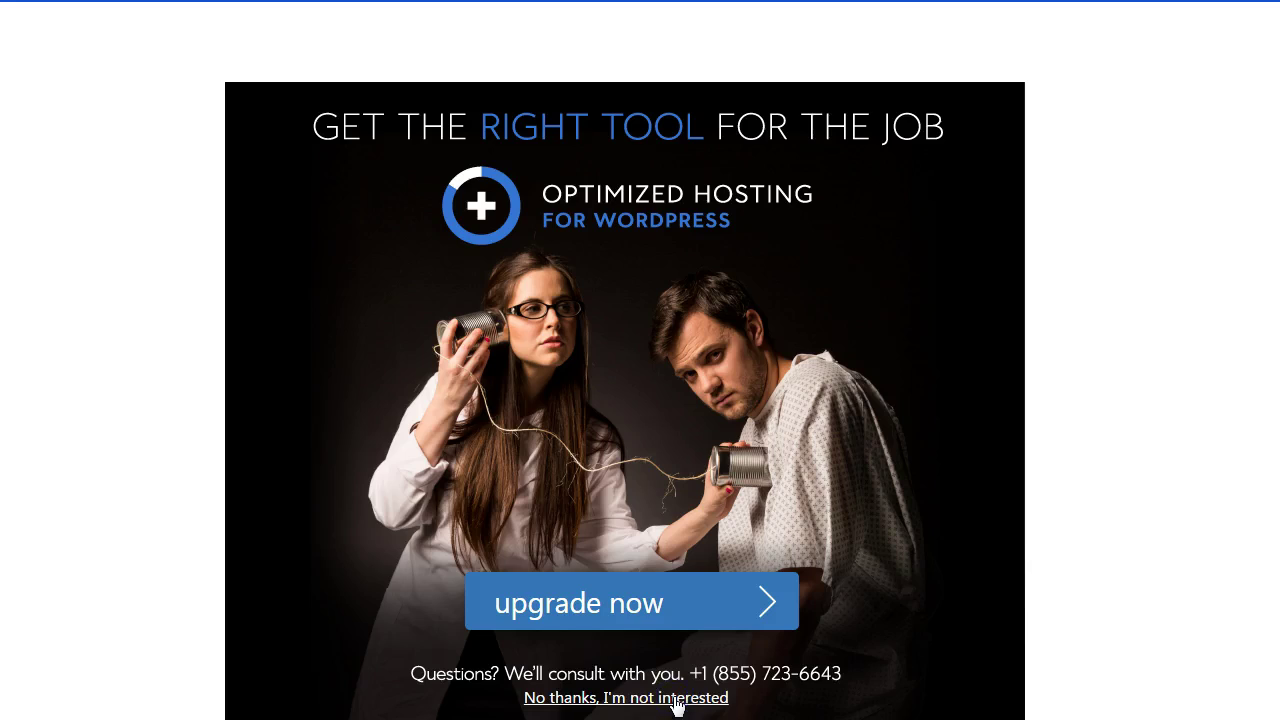
# - Decline the Optimized Hosting upgrade, choose to set up yourself, and close the welcome guide
pyautogui.click(677, 703)
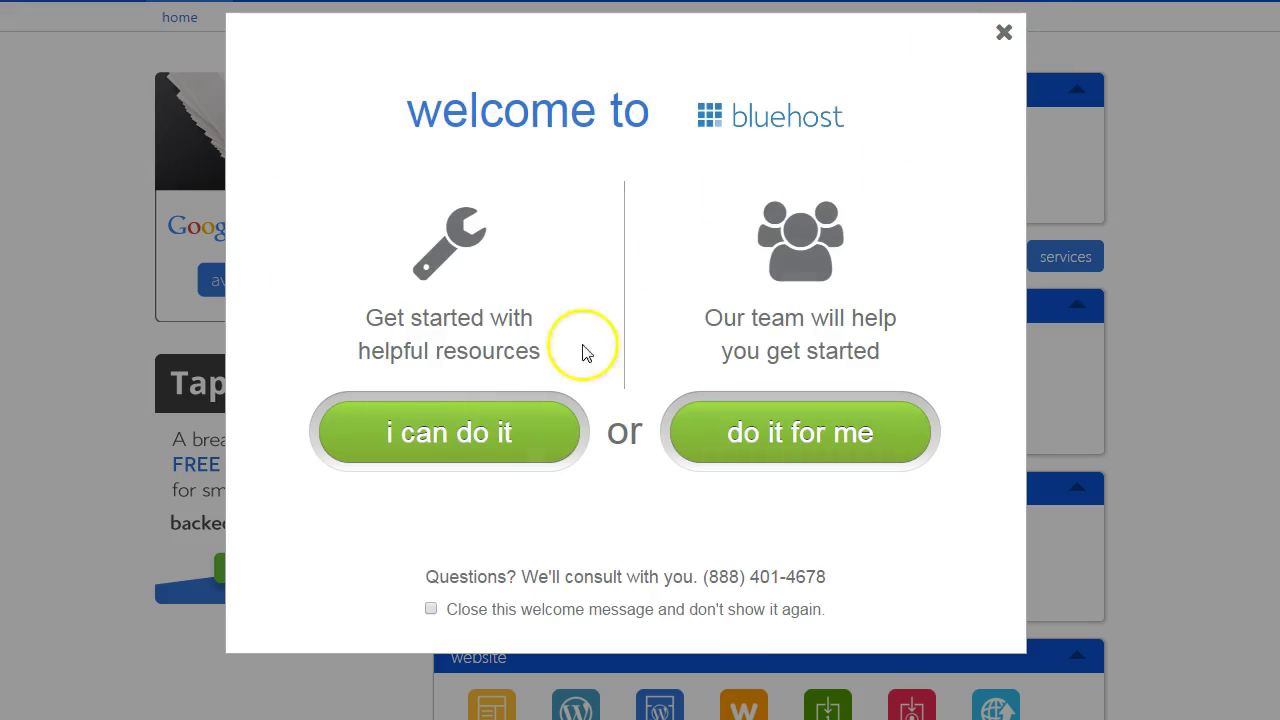
pyautogui.click(467, 444)
pyautogui.click(620, 530)
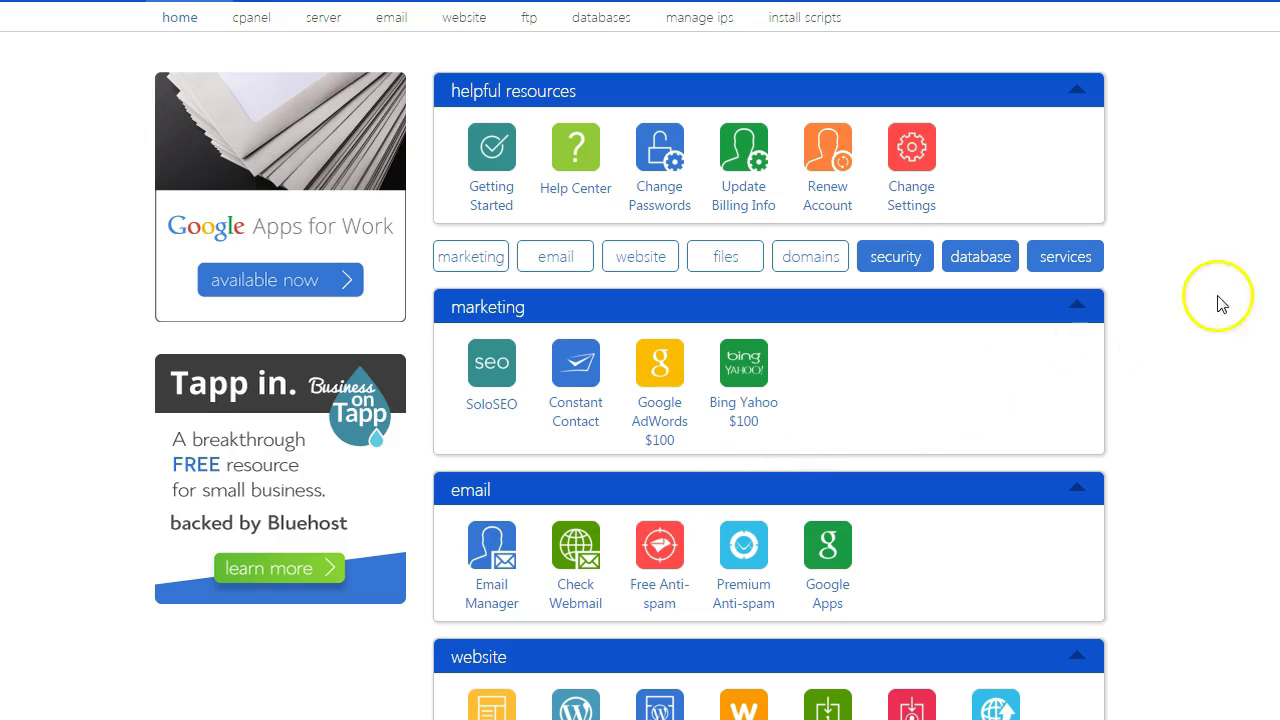
# - Open the free do-it-yourself WordPress install page from the control panel
pyautogui.scroll(-3, 1234, 294)
pyautogui.scroll(-3, 997, 389)
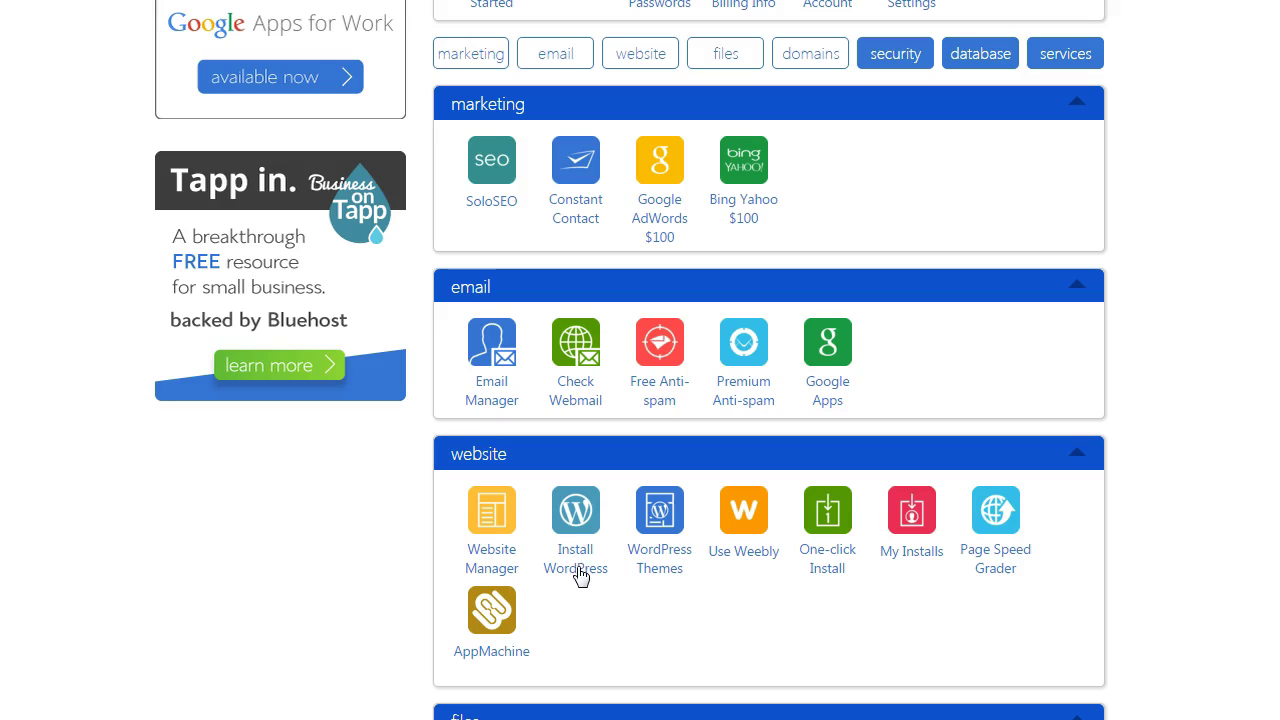
pyautogui.click(580, 575)
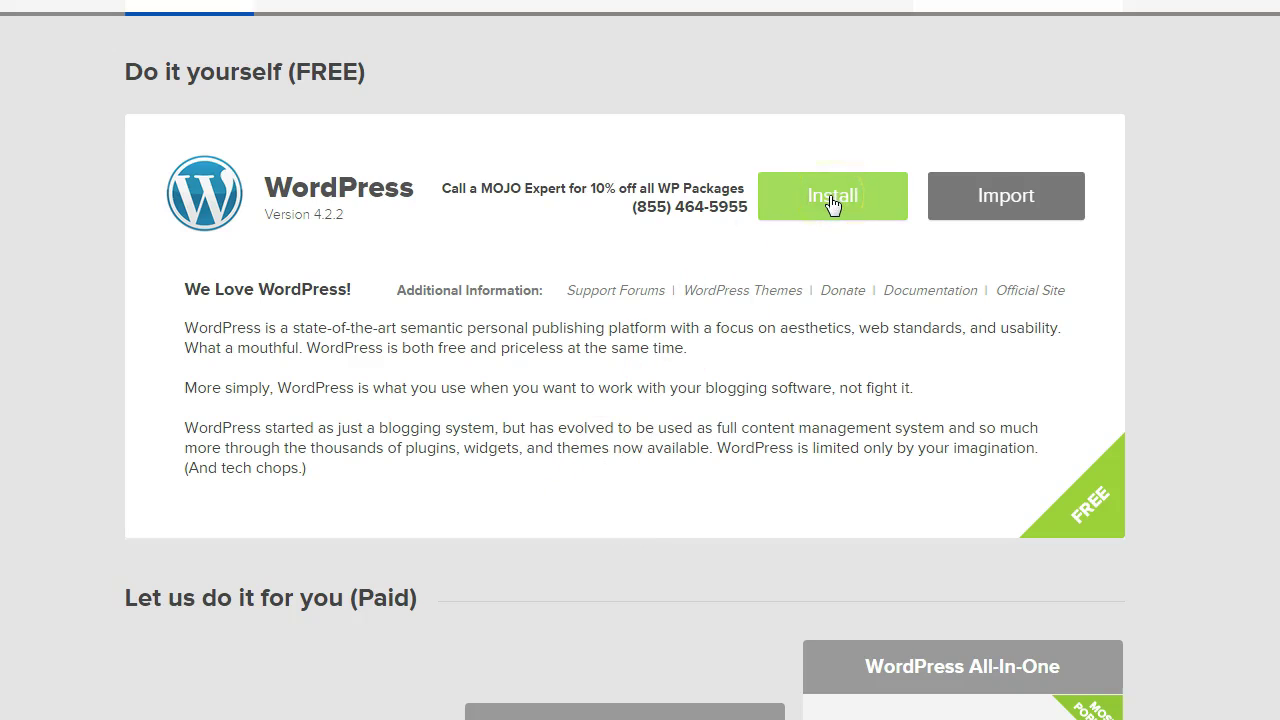
pyautogui.click(832, 200)
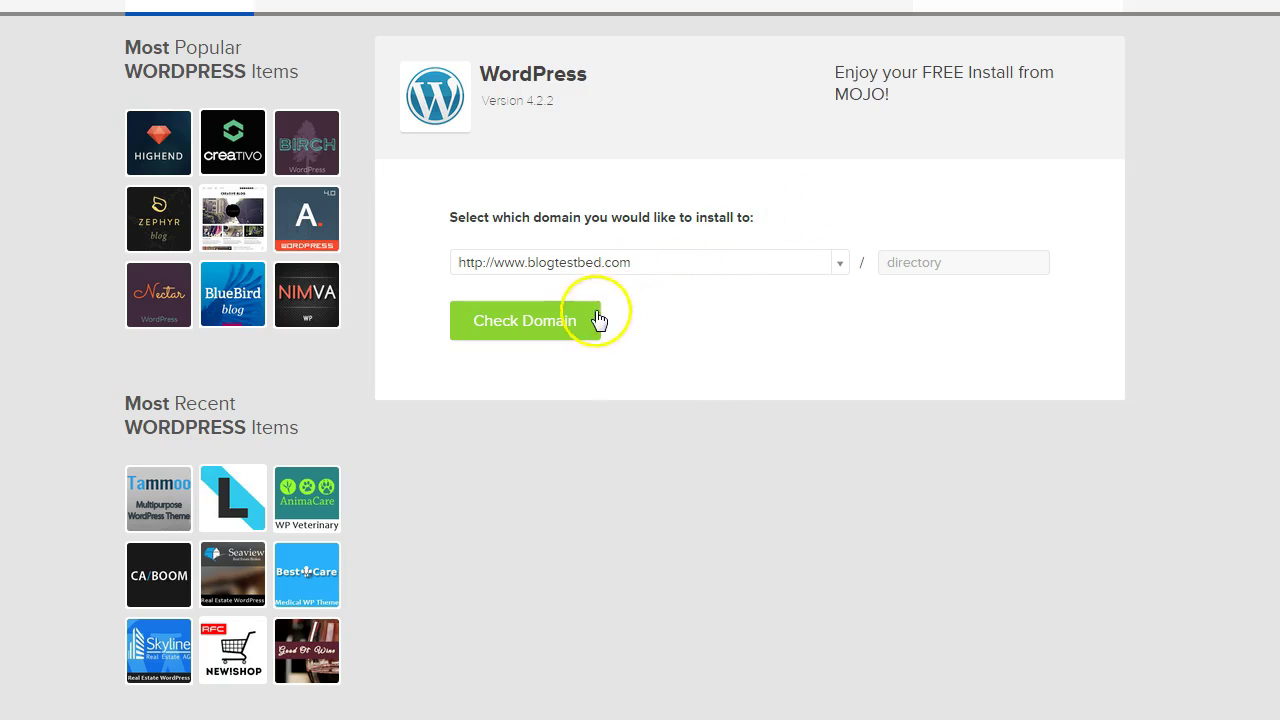
pyautogui.click(512, 330)
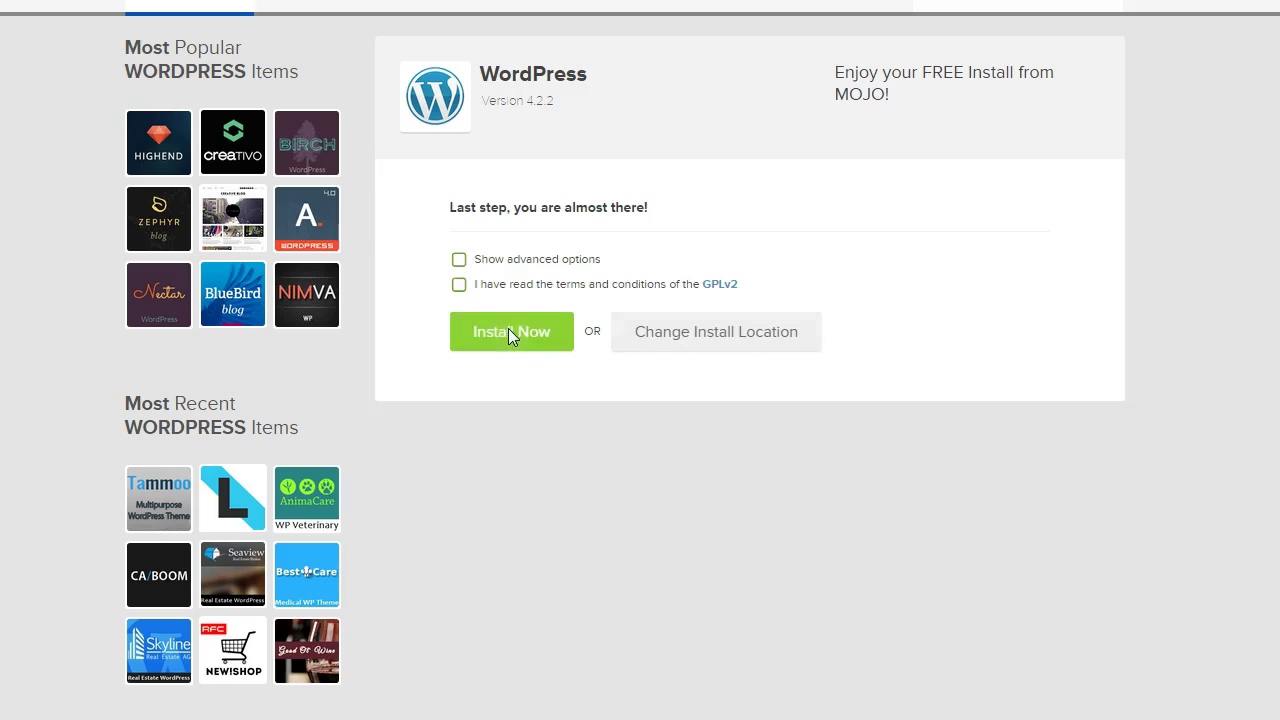
# - Set site name BlogTestBed with custom admin username and password, accept GPLv2, and install
pyautogui.click(459, 260)
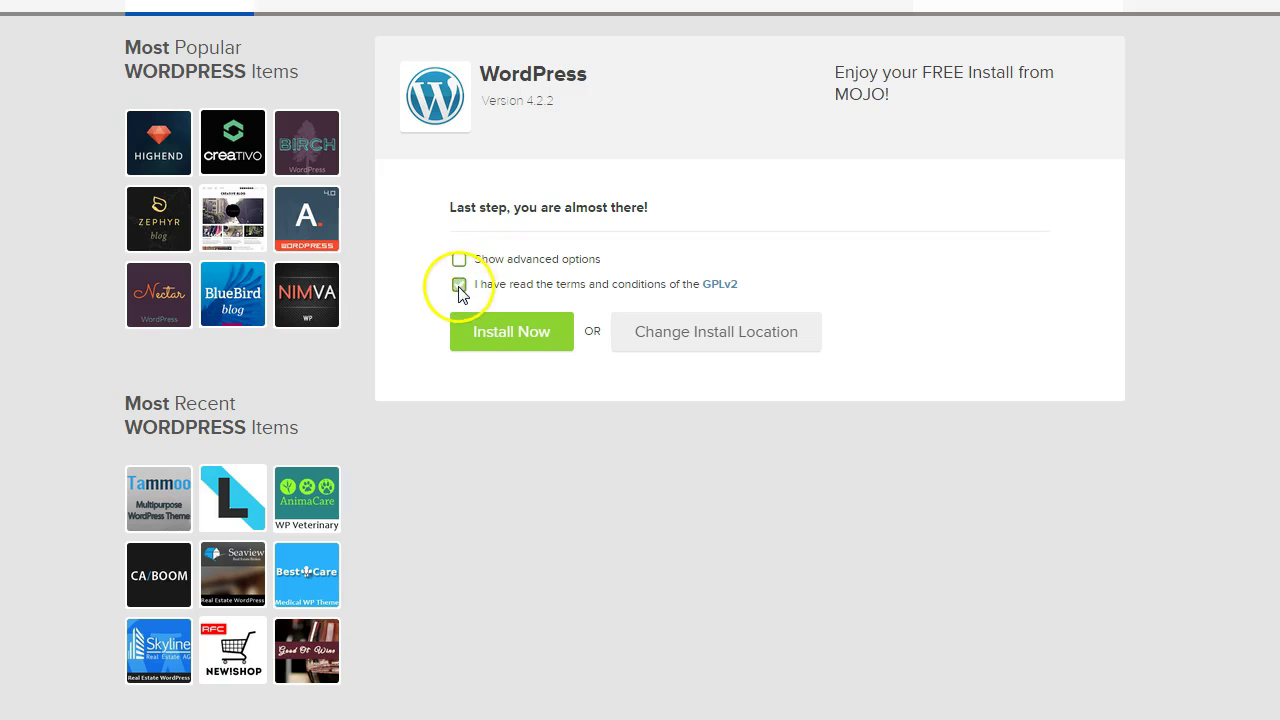
pyautogui.click(459, 260)
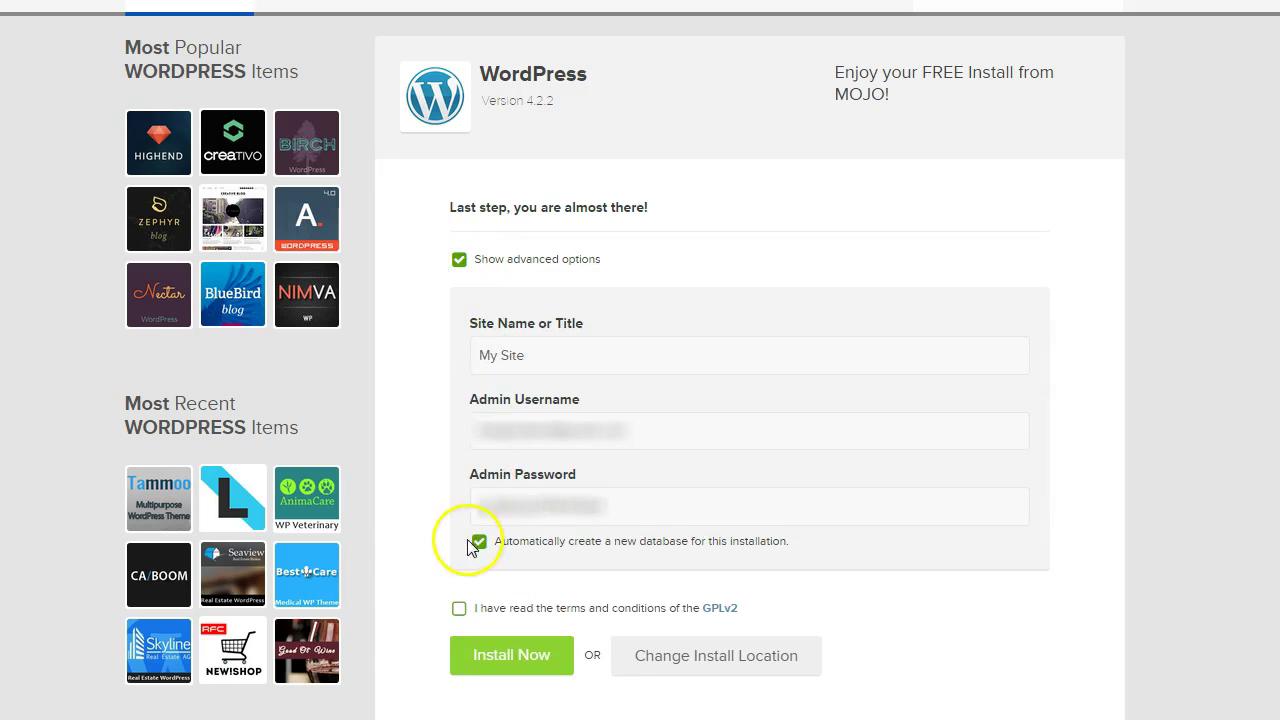
pyautogui.moveTo(563, 357); pyautogui.dragTo(456, 357)
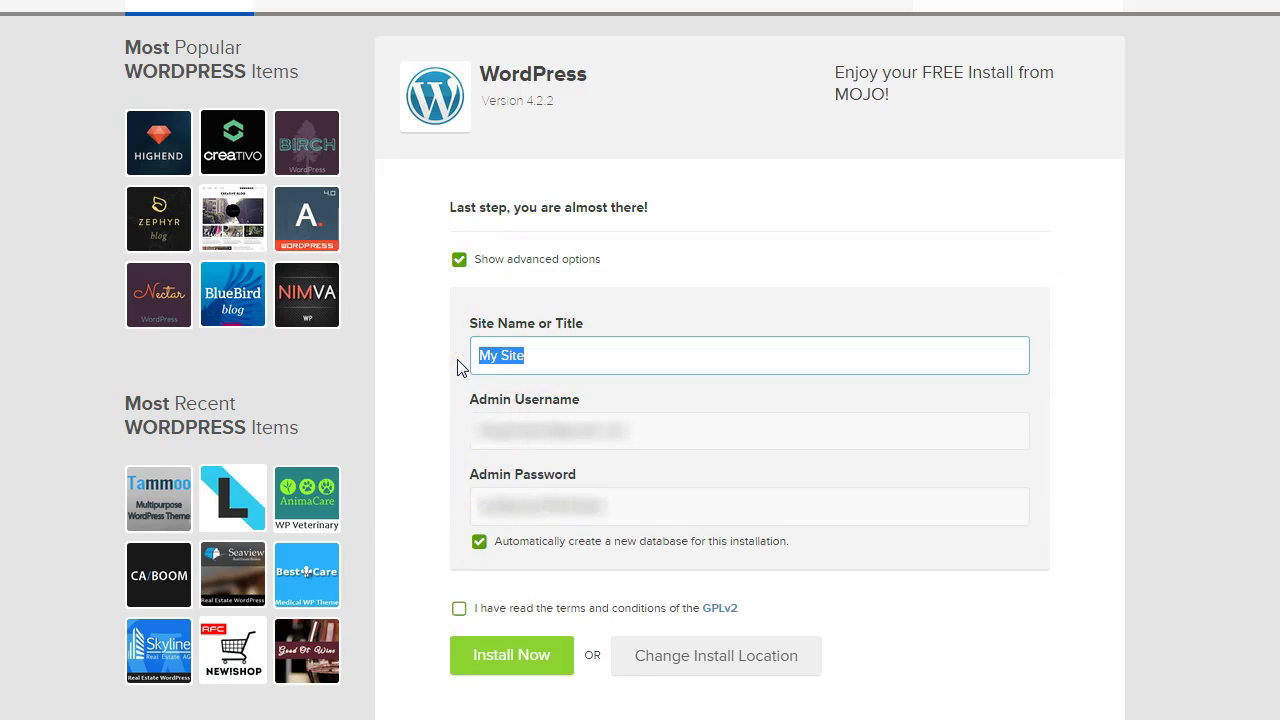
pyautogui.write('BlogTestBed')
pyautogui.moveTo(663, 432); pyautogui.dragTo(443, 434)
pyautogui.write('j')
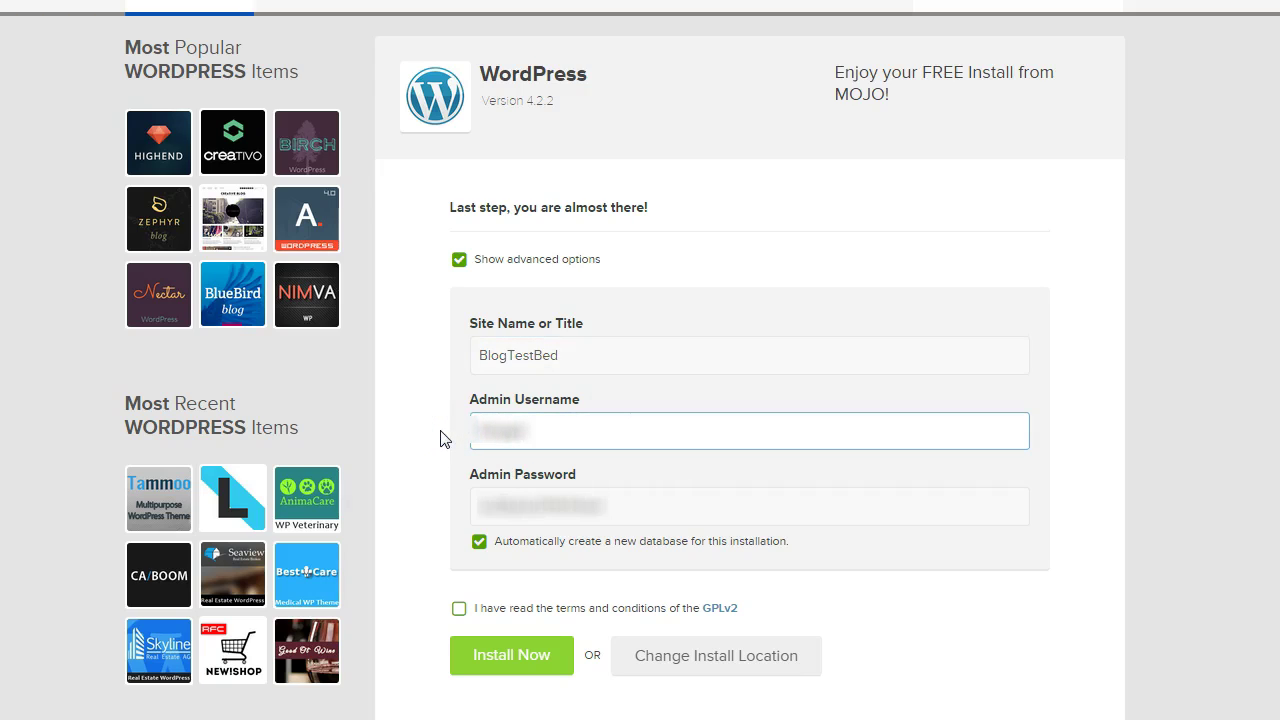
pyautogui.moveTo(643, 506); pyautogui.dragTo(398, 512)
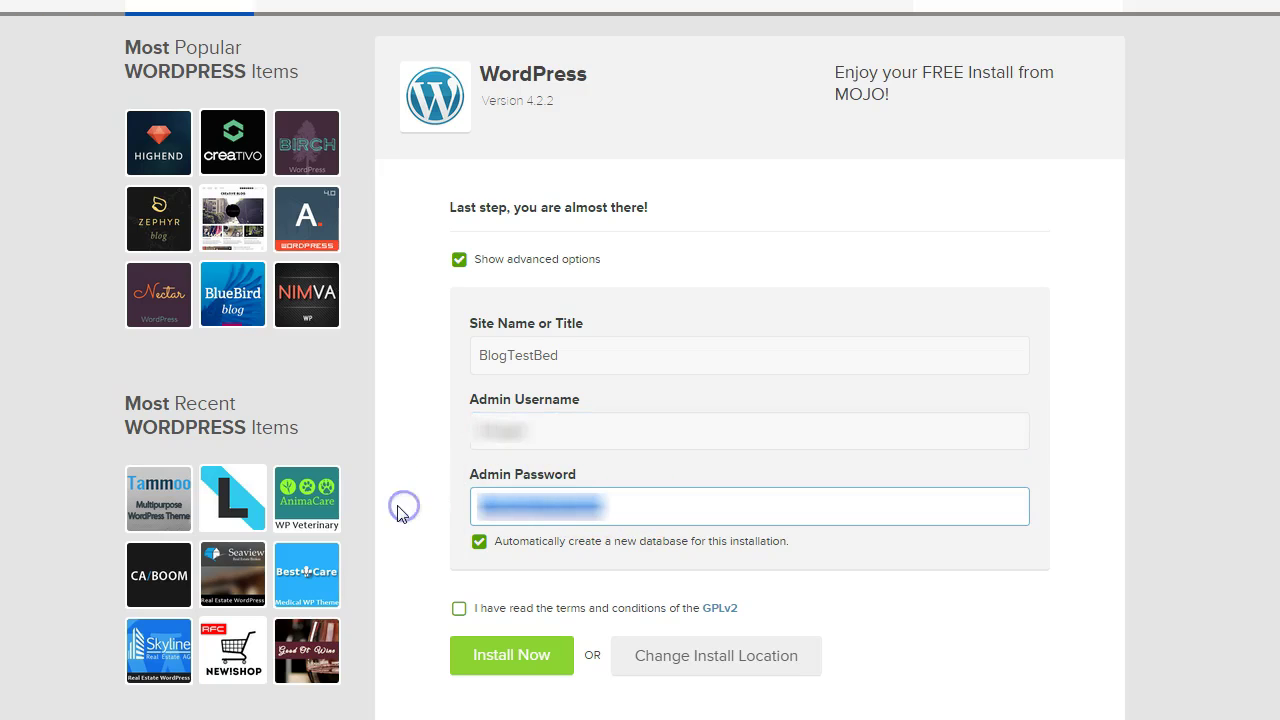
pyautogui.click(459, 609)
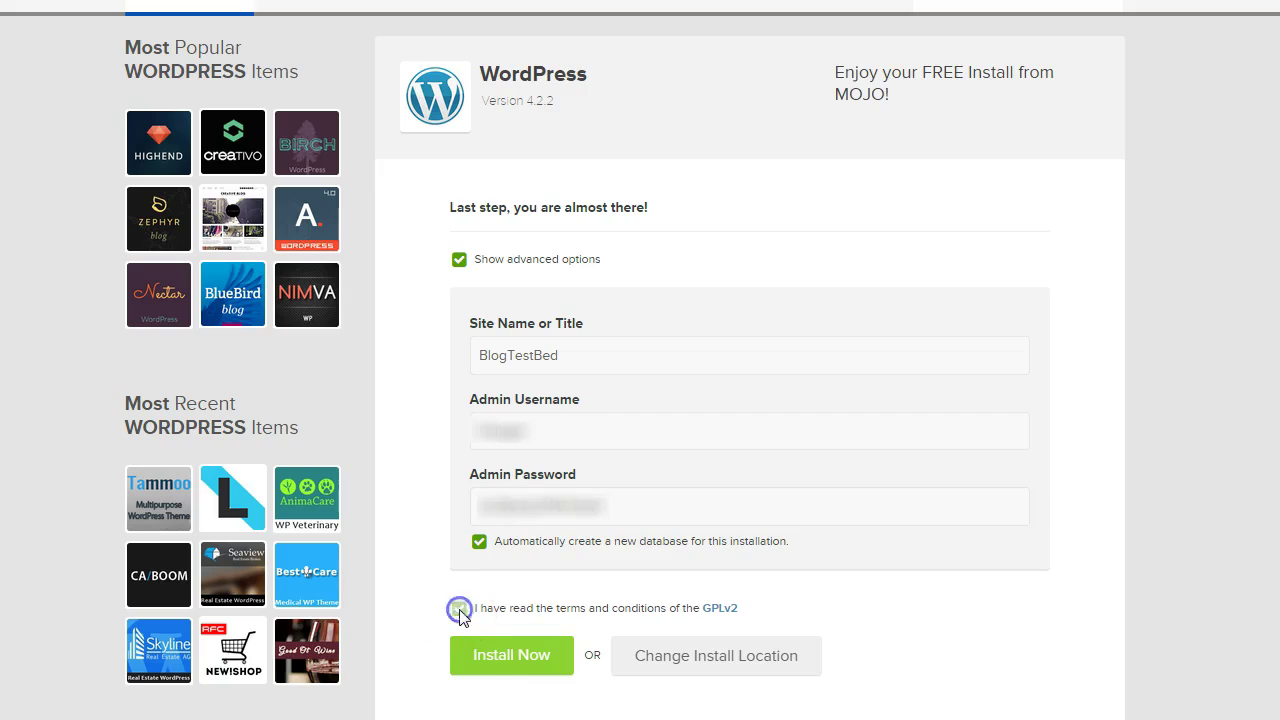
pyautogui.click(513, 660)
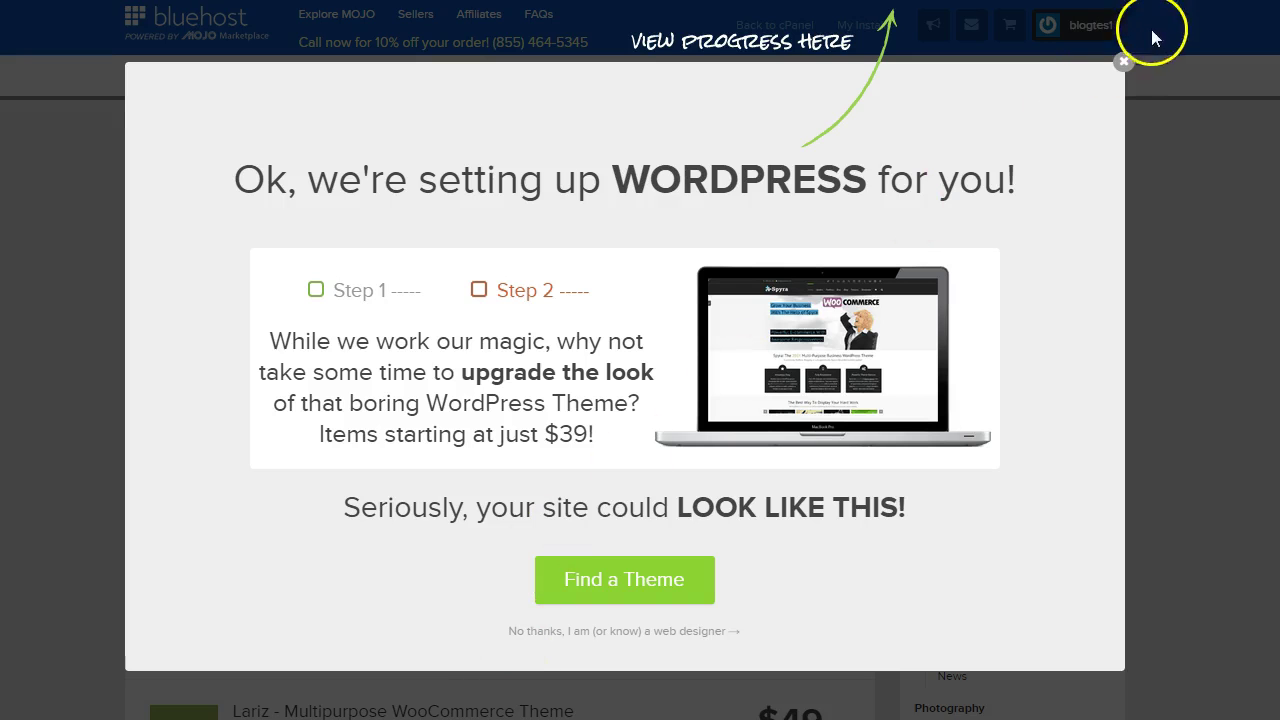
# - Dismiss the setting-up popup and the WordPress install-complete banner for blogtestbed.com
pyautogui.click(1124, 63)
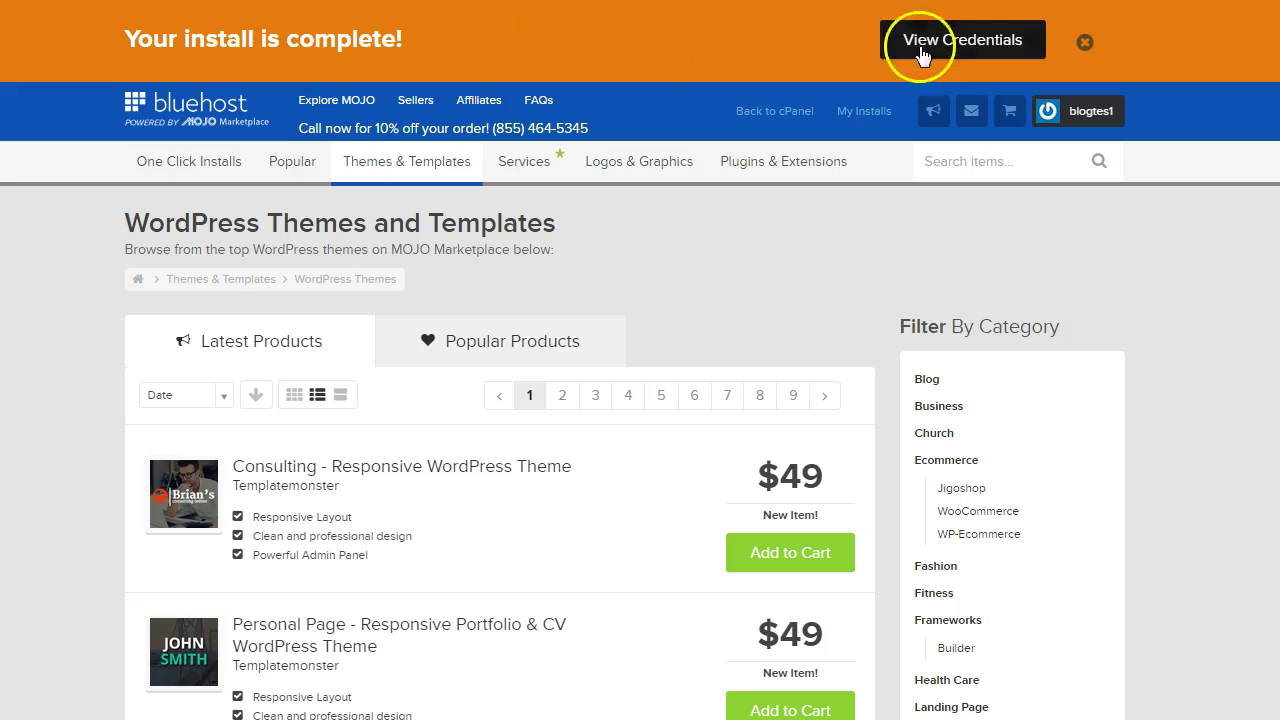
pyautogui.click(1085, 42)
pyautogui.moveTo(1056, 92)
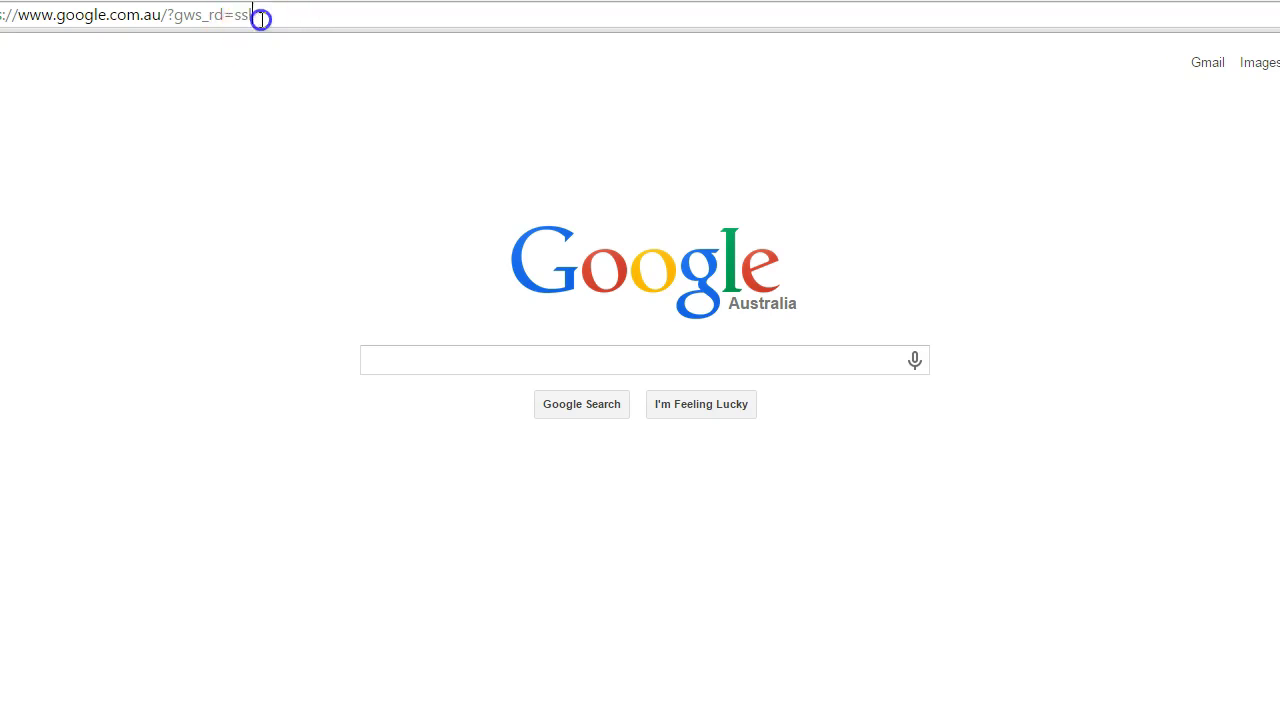
# - Go to blogtestbed.com and open its WordPress Admin Login page
pyautogui.click(257, 17)
pyautogui.write('testbed.com')
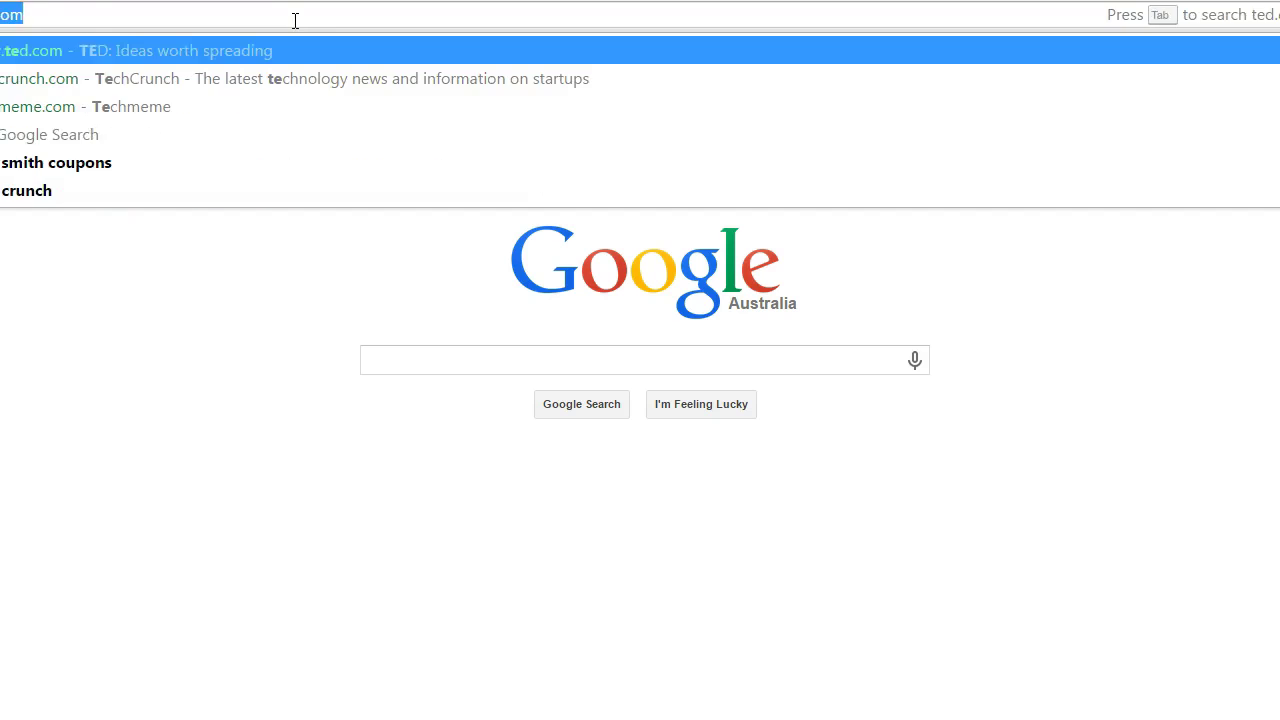
pyautogui.press('Return')
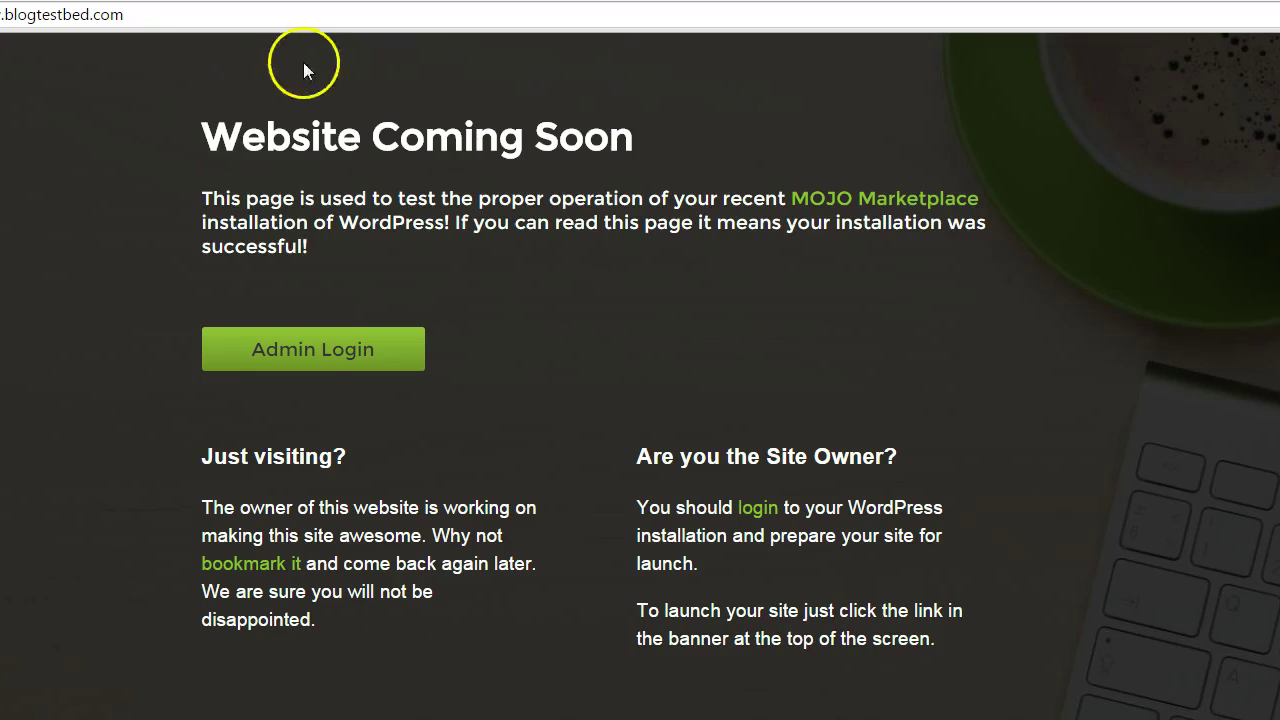
pyautogui.click(321, 355)
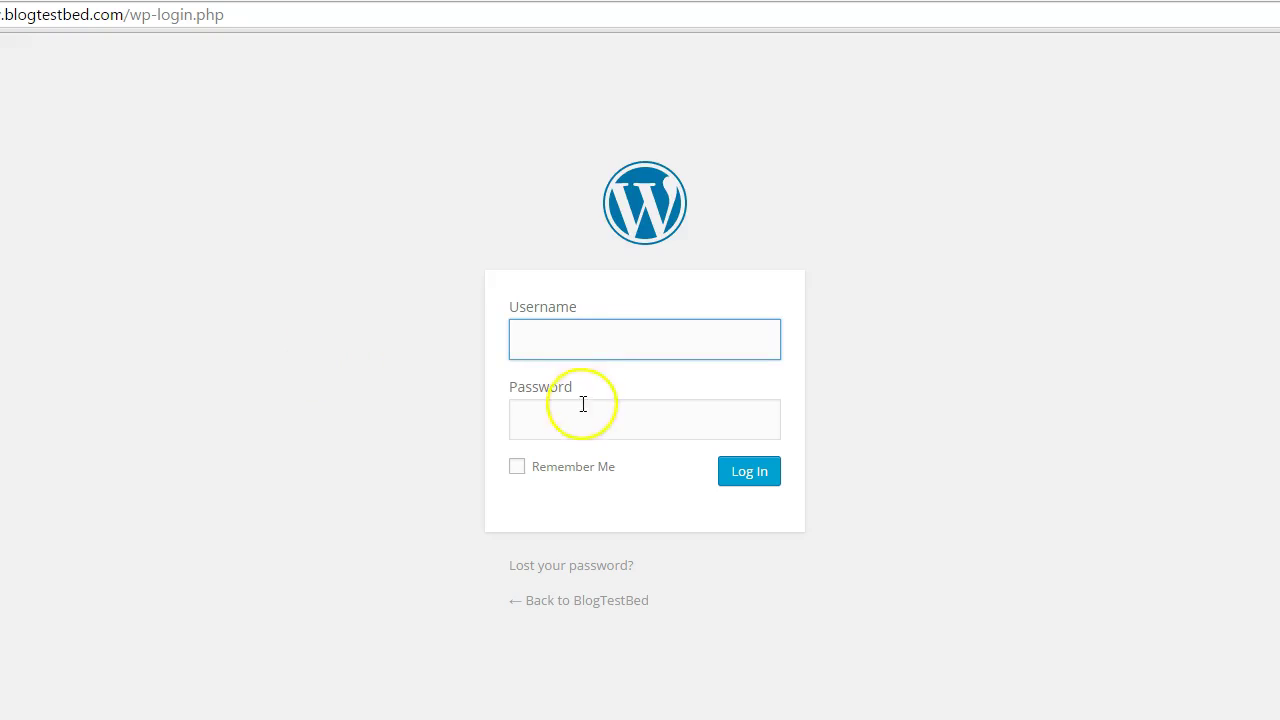
# - Log in to WordPress with the admin username and pasted password
pyautogui.click(543, 340)
pyautogui.write('blo')
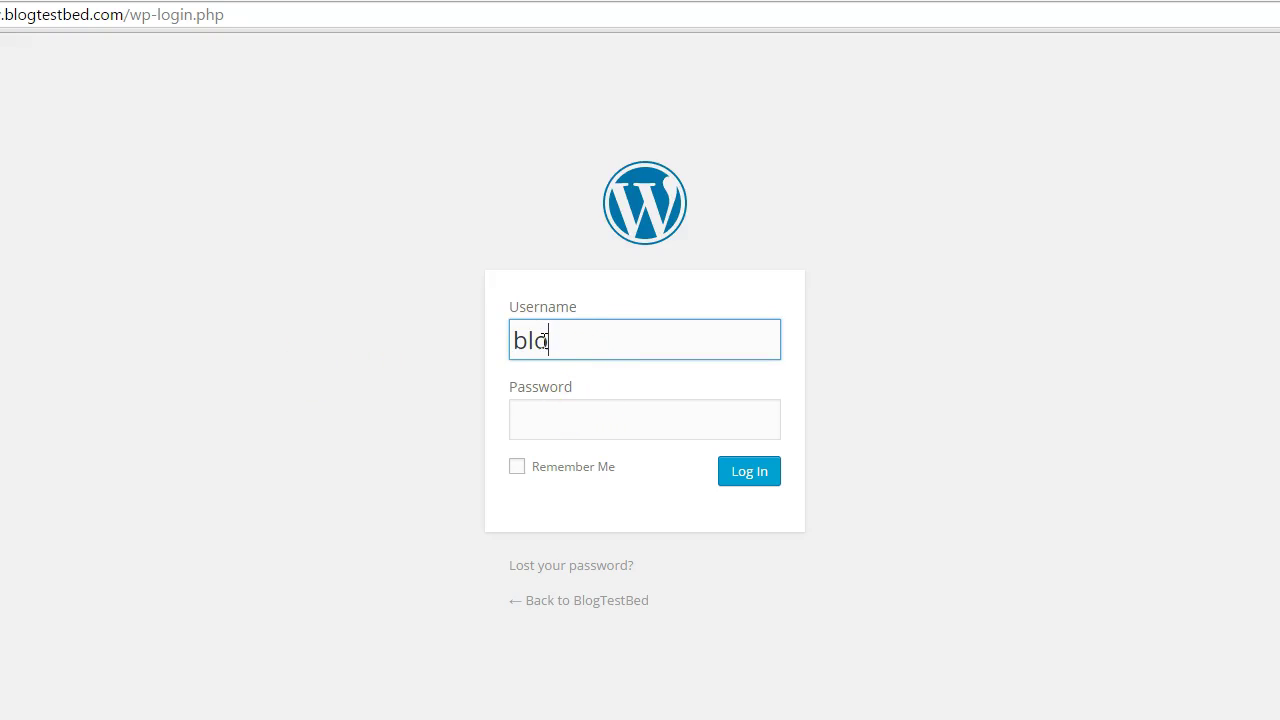
pyautogui.write('gger')
pyautogui.click(546, 420)
pyautogui.hotkey('ctrl', 'v')
pyautogui.click(743, 477)
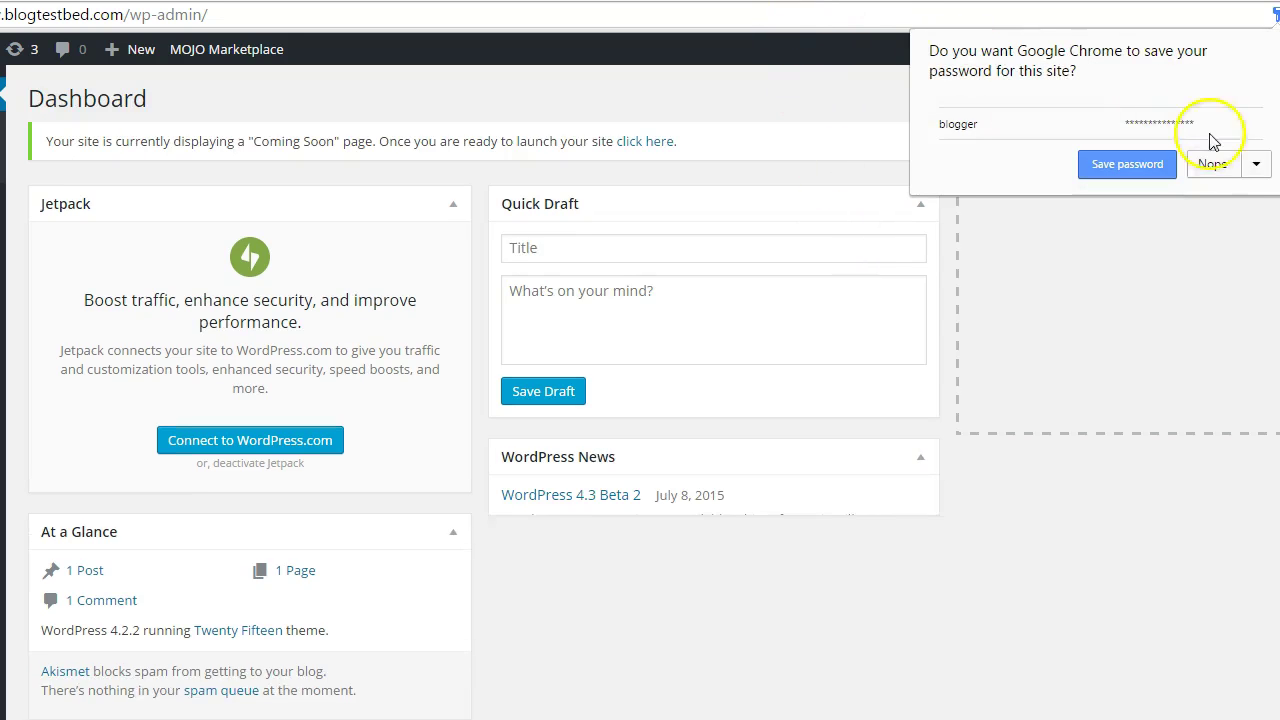
# - Decline Chrome's save-password prompt and visit the BlogTestBed public site
pyautogui.click(1215, 163)
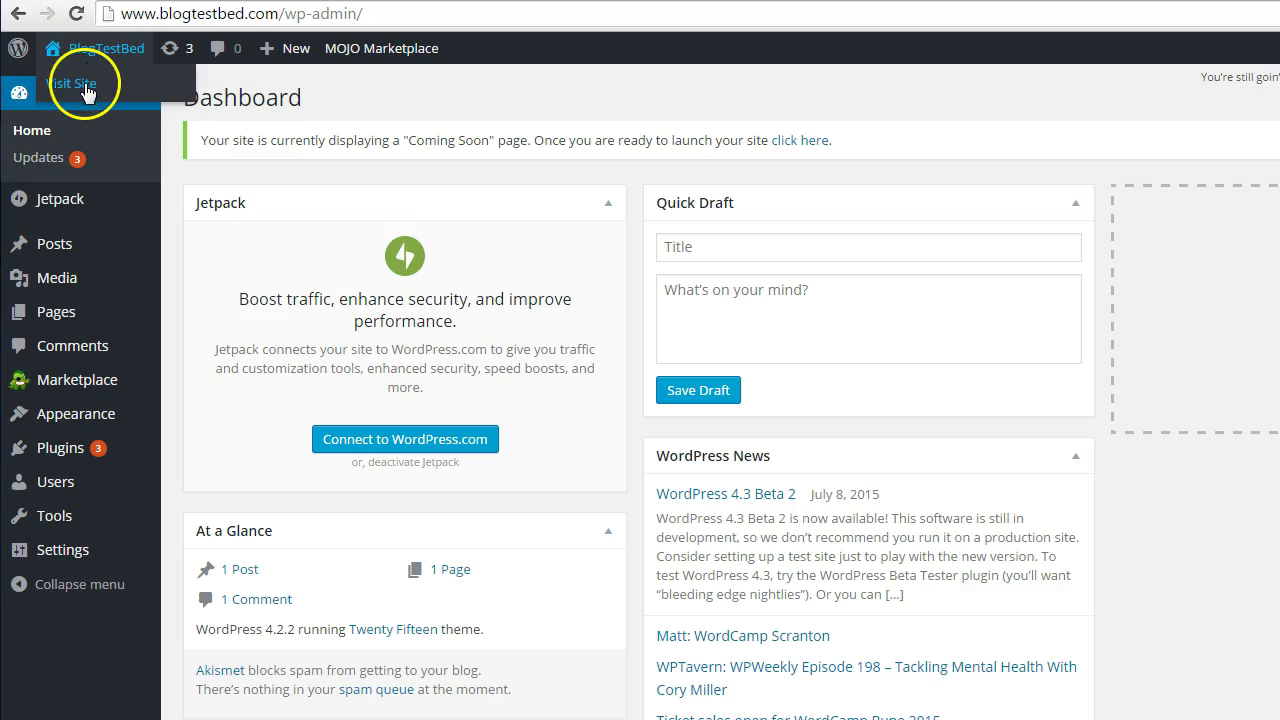
pyautogui.click(74, 84)
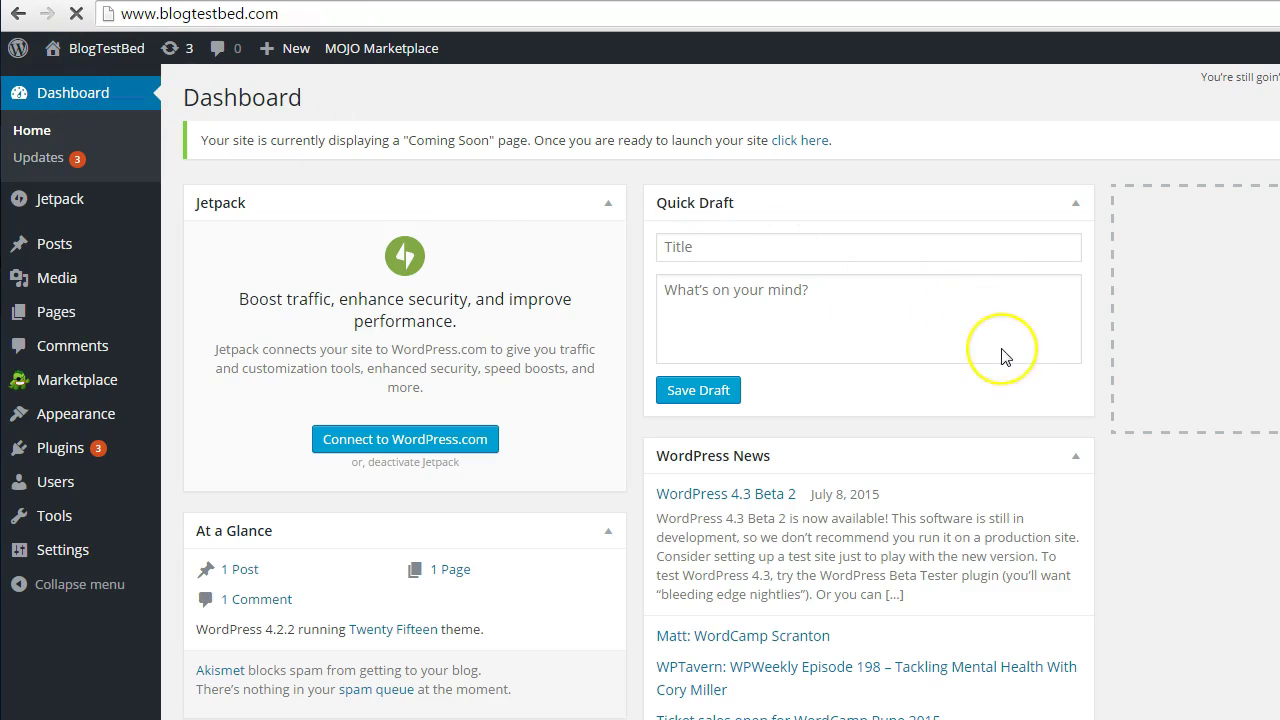